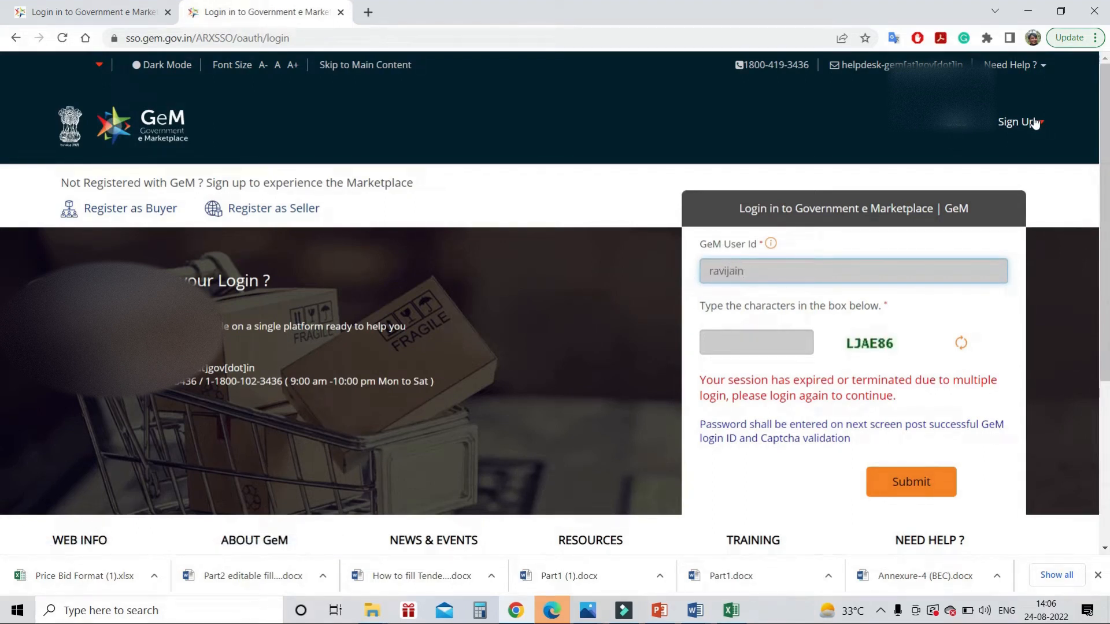
# Log in to the buyer account with the captcha characters and the already filled NIC email password
pyautogui.click(743, 343)
pyautogui.write('LJAE86')
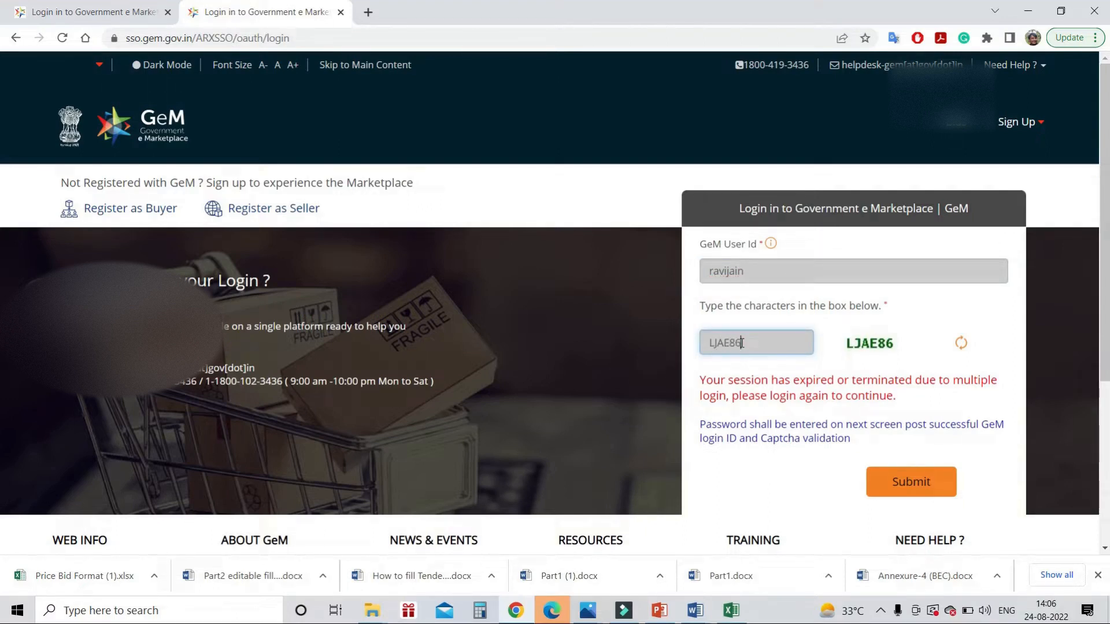
pyautogui.click(906, 476)
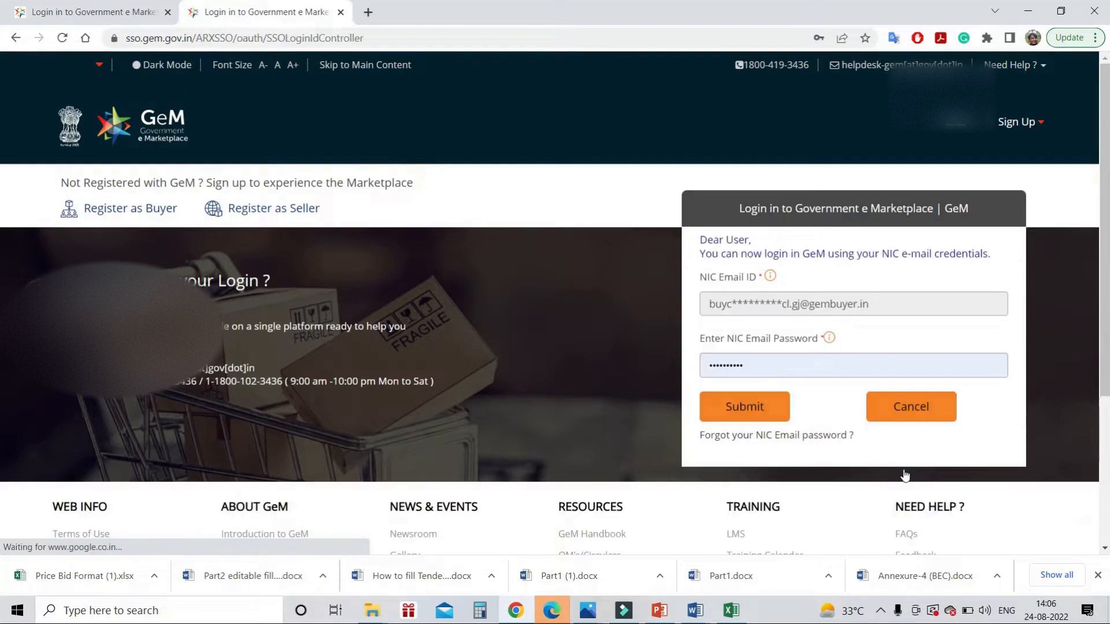
pyautogui.click(736, 407)
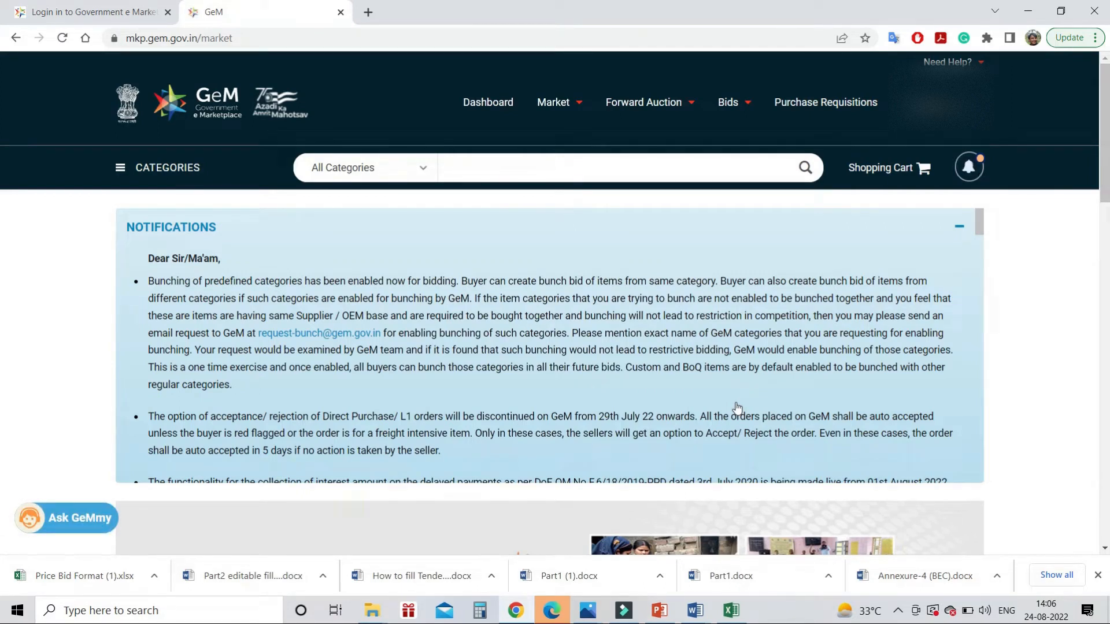
# Open Incidents from the buyer dashboard and start a new incident for a Contract
pyautogui.click(496, 99)
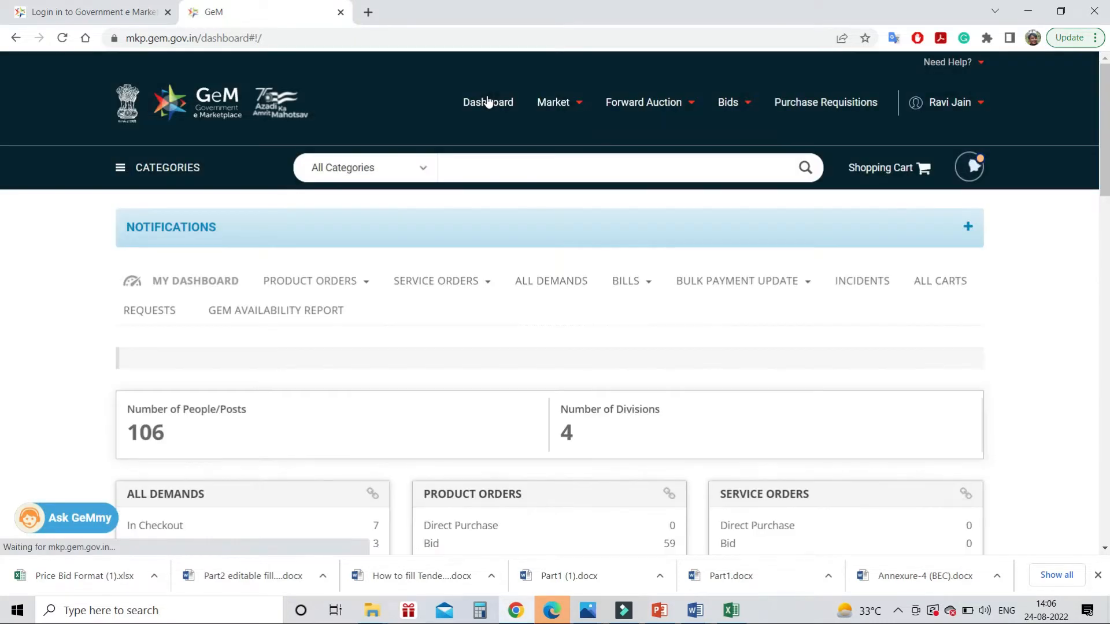
pyautogui.click(863, 283)
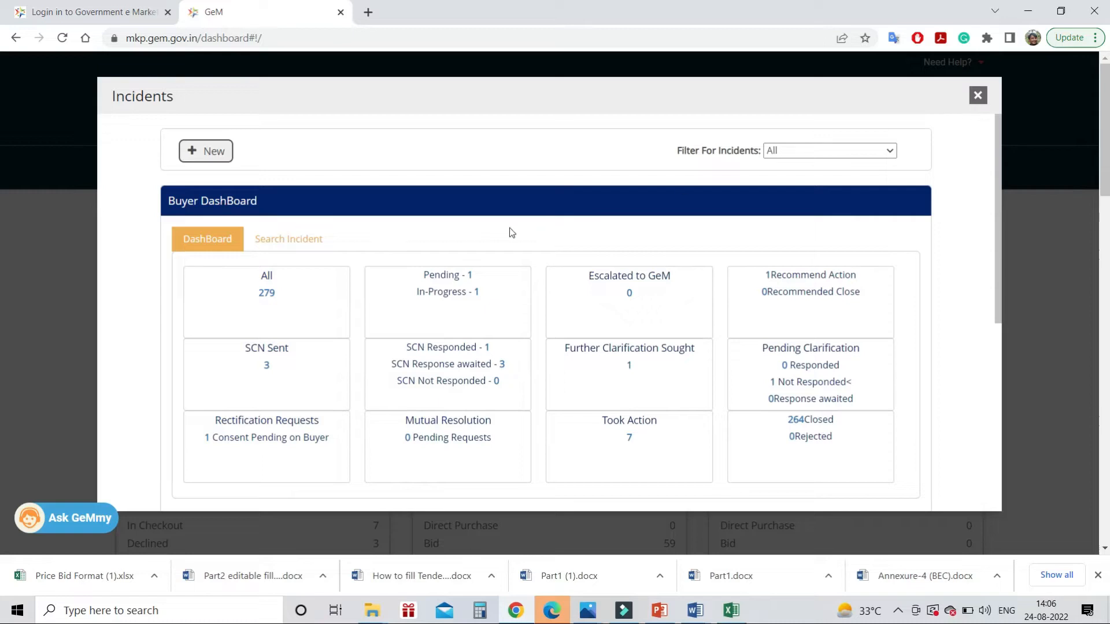
pyautogui.click(192, 151)
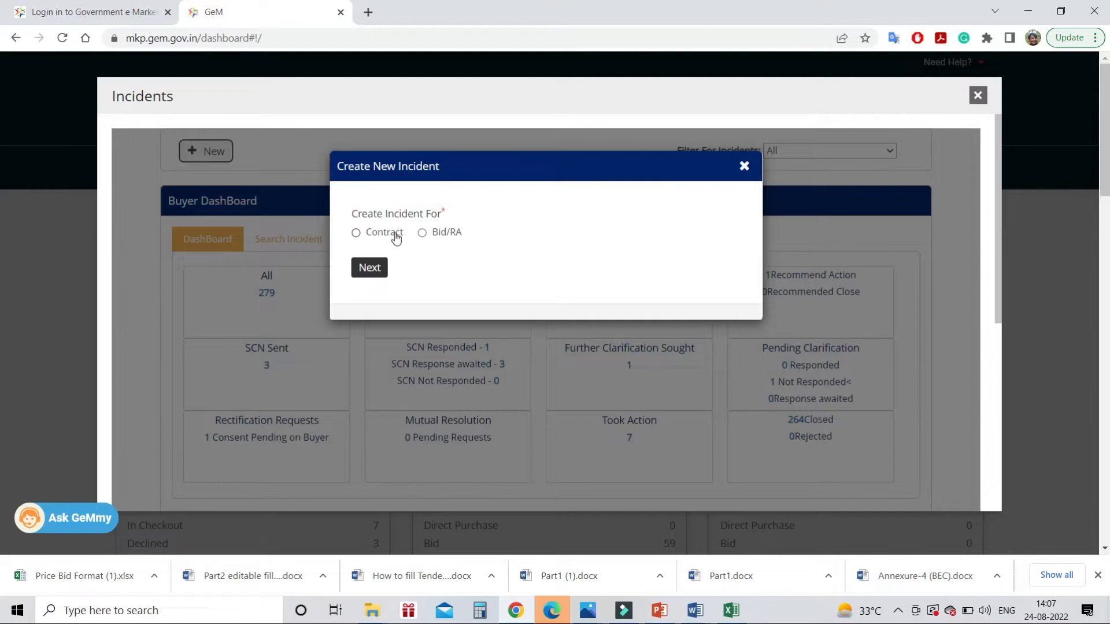
pyautogui.click(395, 236)
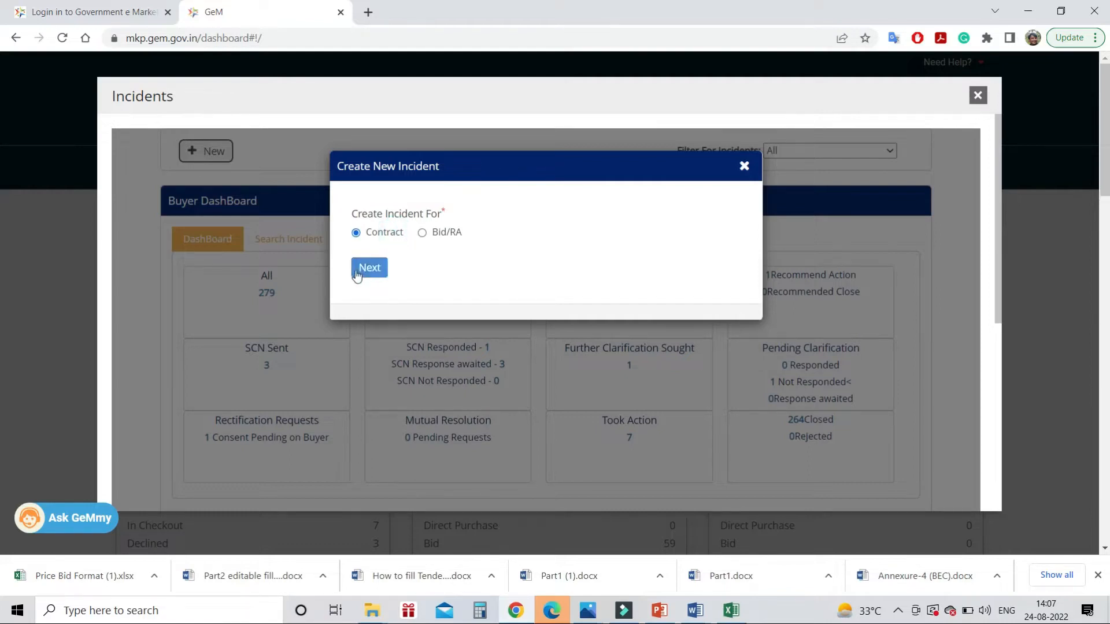
pyautogui.click(369, 268)
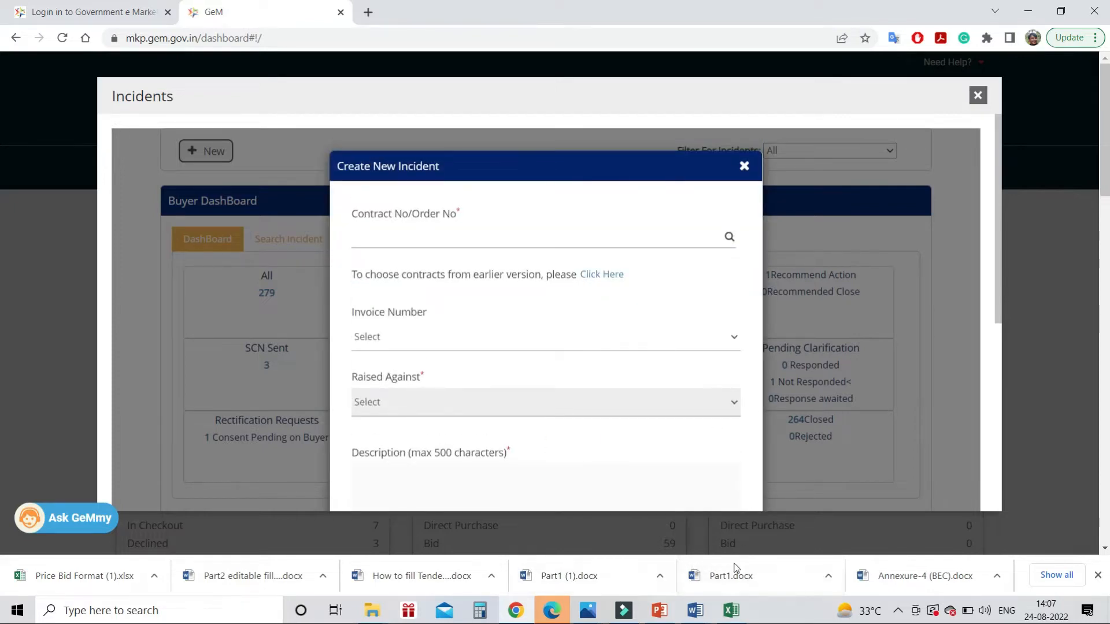
# Switch to the Annexure-4 (BEC) document in Word and copy the full contract number
pyautogui.click(696, 610)
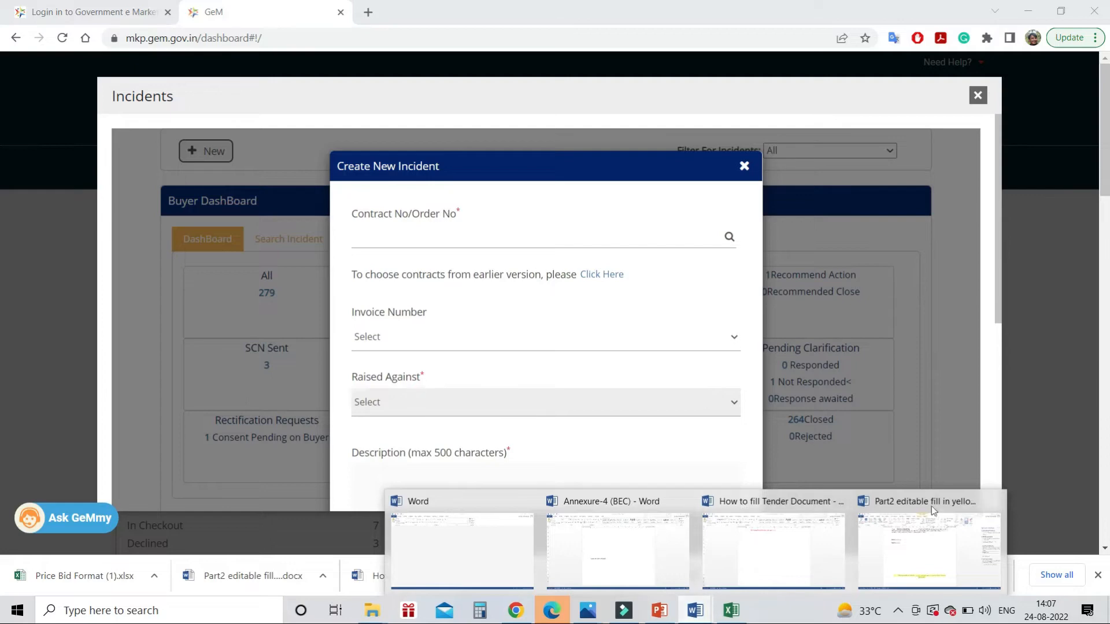
pyautogui.moveTo(875, 536)
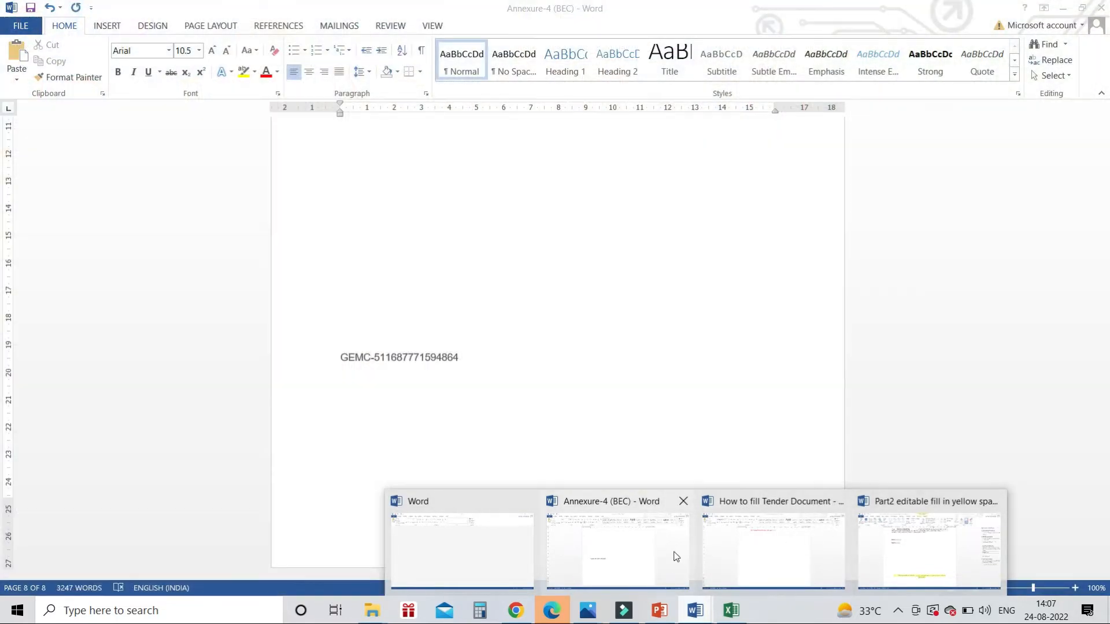
pyautogui.click(672, 554)
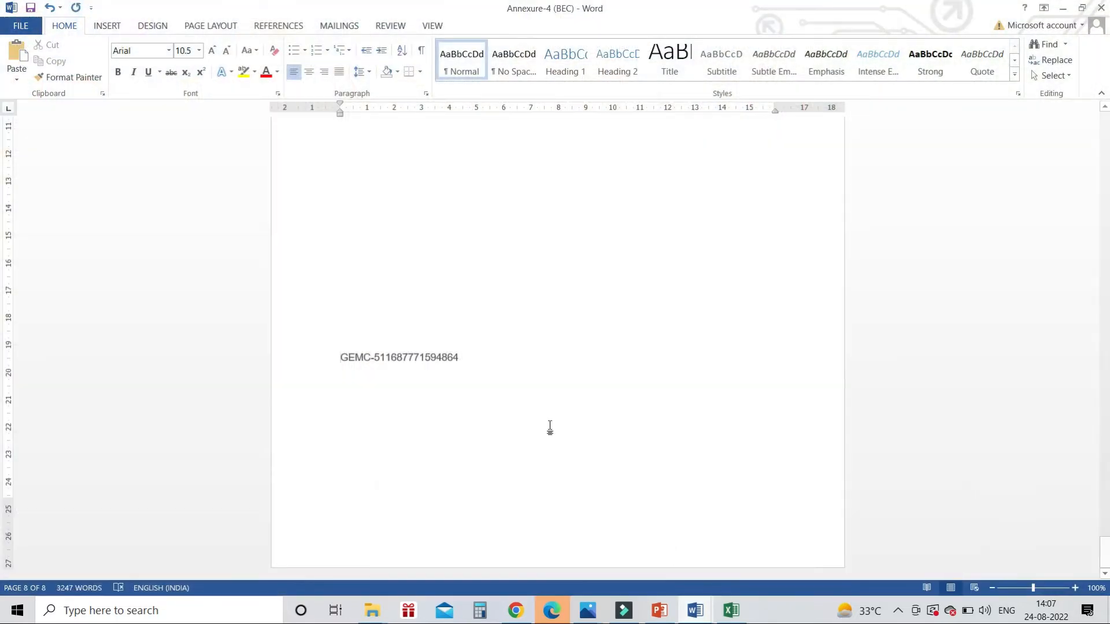
pyautogui.moveTo(471, 352); pyautogui.dragTo(315, 342)
pyautogui.hotkey('ctrl', 'c')
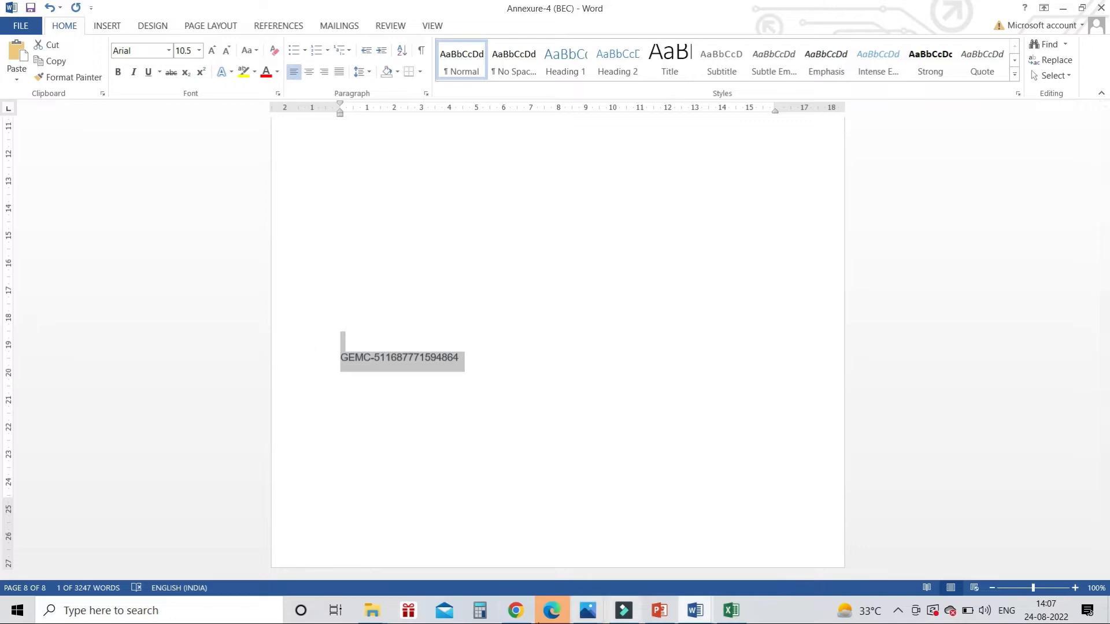
# Back in Chrome, try to find the order by searching for a Contract Number that contains the copied number
pyautogui.click(516, 610)
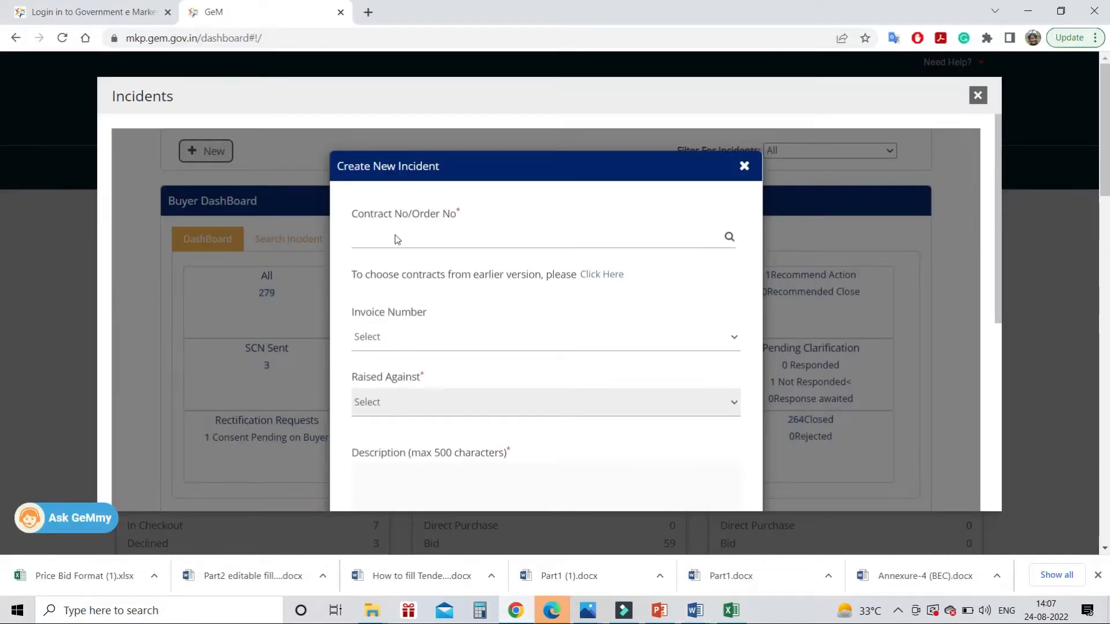
pyautogui.click(729, 239)
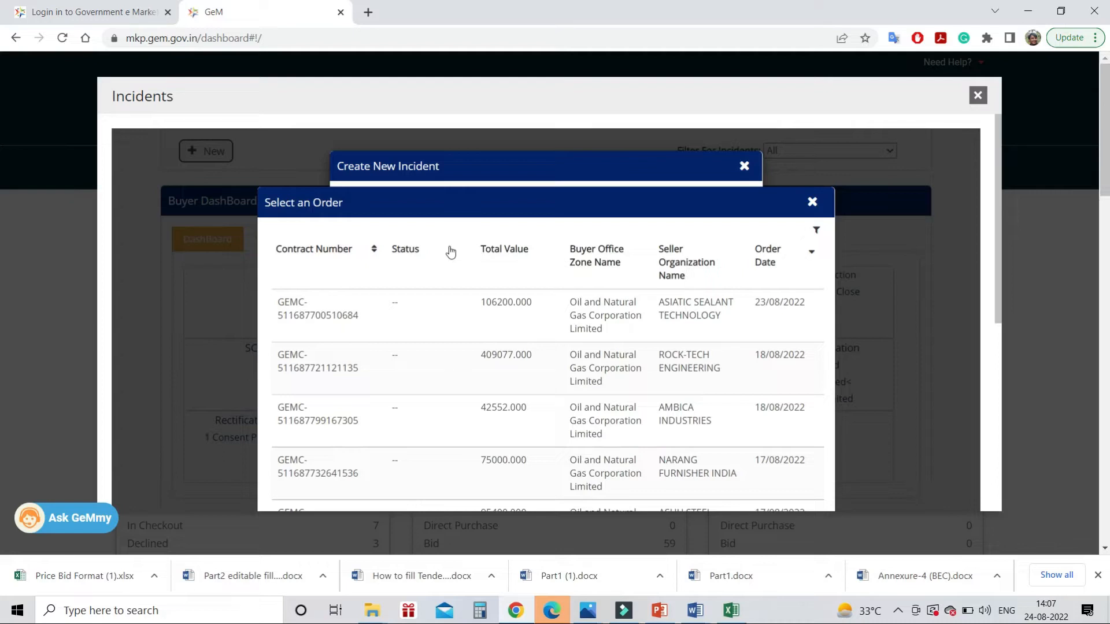
pyautogui.click(327, 250)
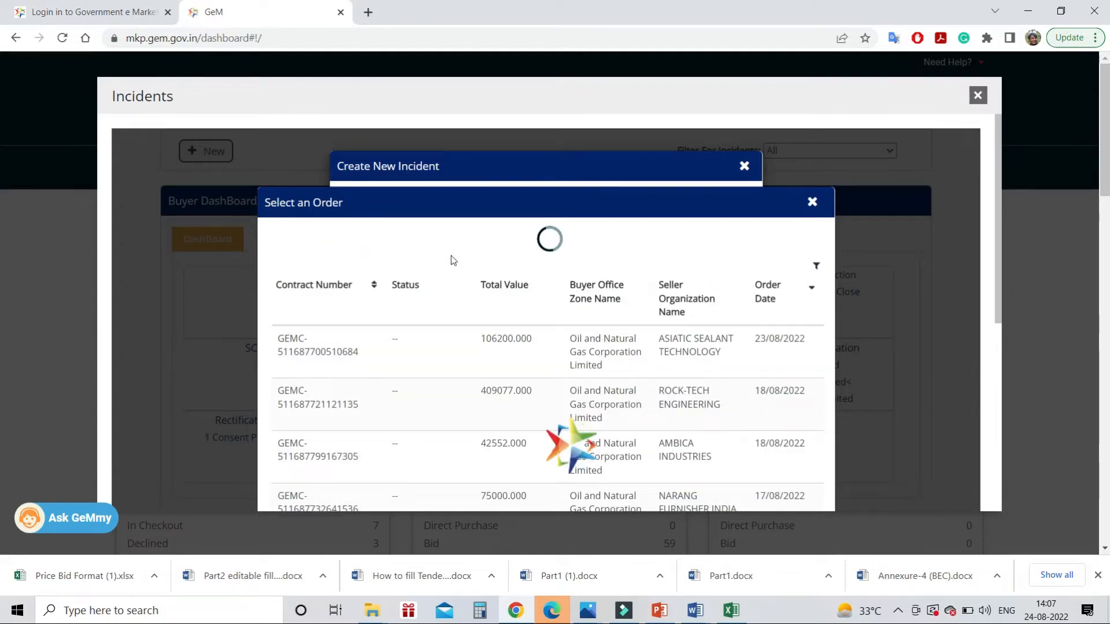
pyautogui.click(817, 266)
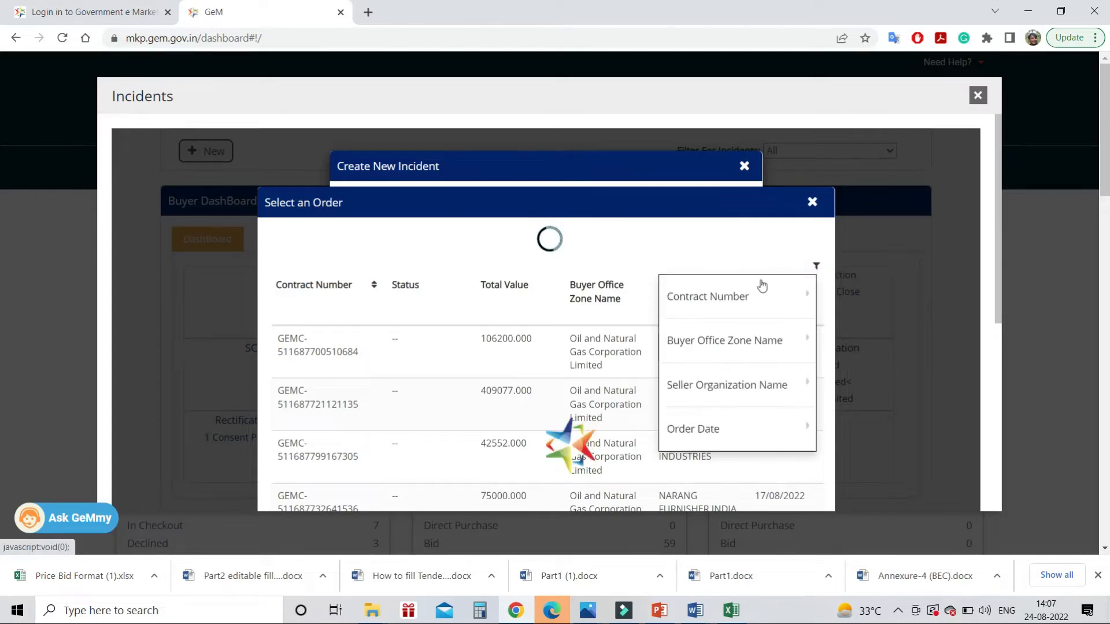
pyautogui.click(816, 265)
pyautogui.moveTo(722, 292)
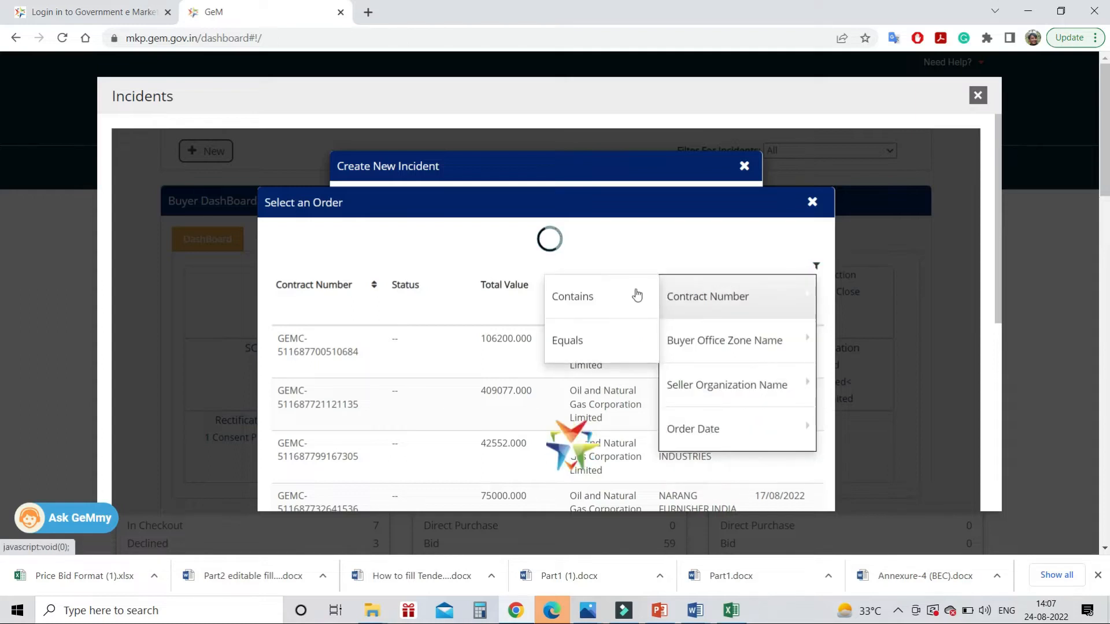
pyautogui.click(579, 302)
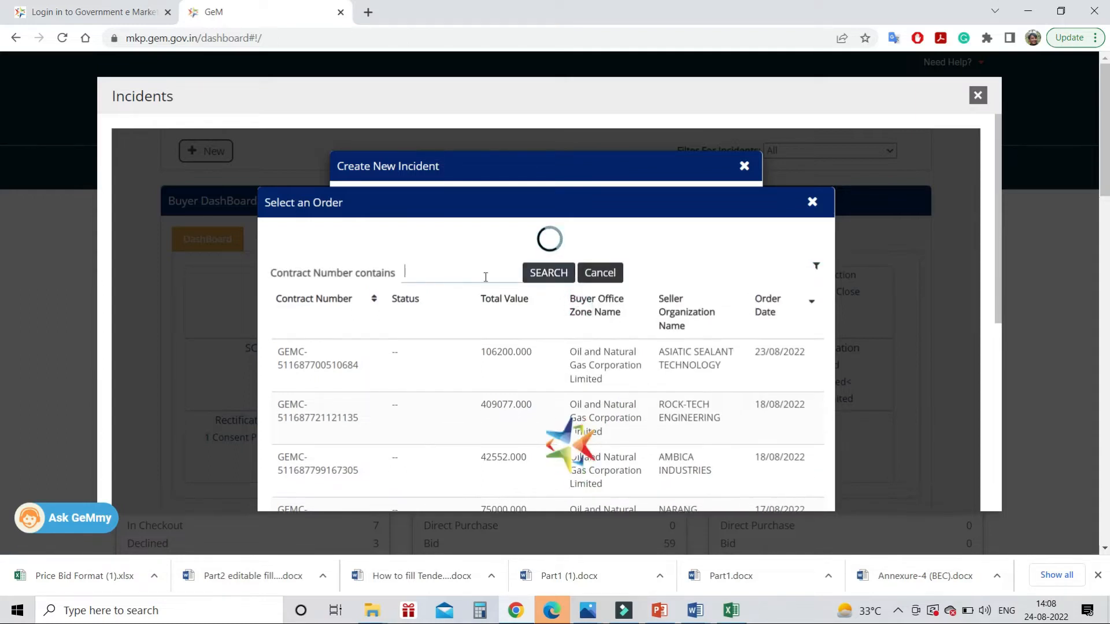
pyautogui.hotkey('ctrl', 'v')
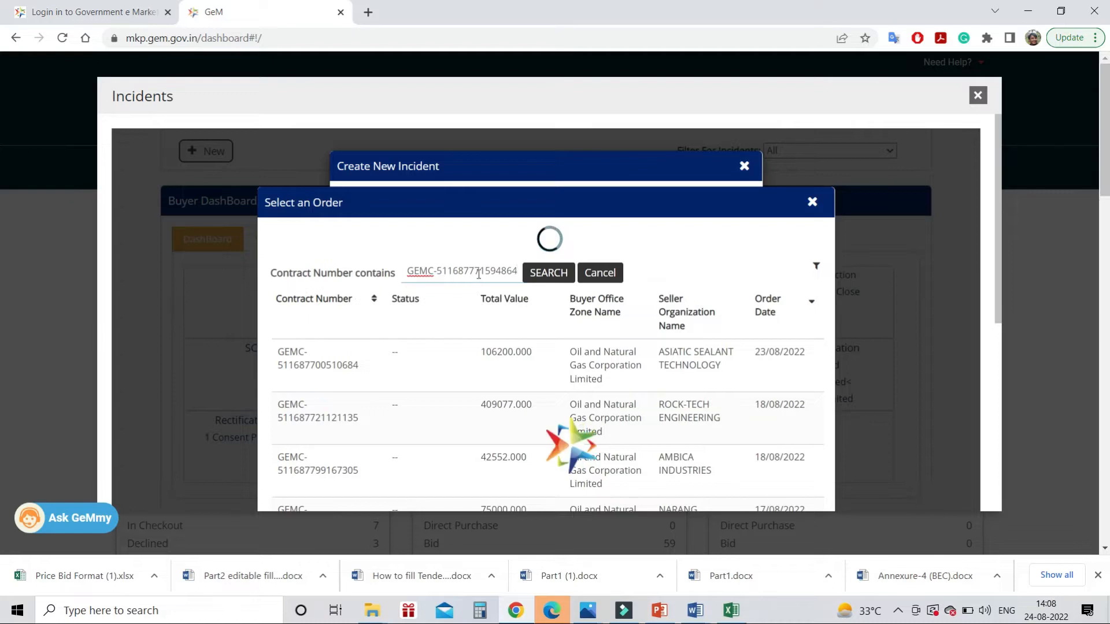
pyautogui.click(549, 273)
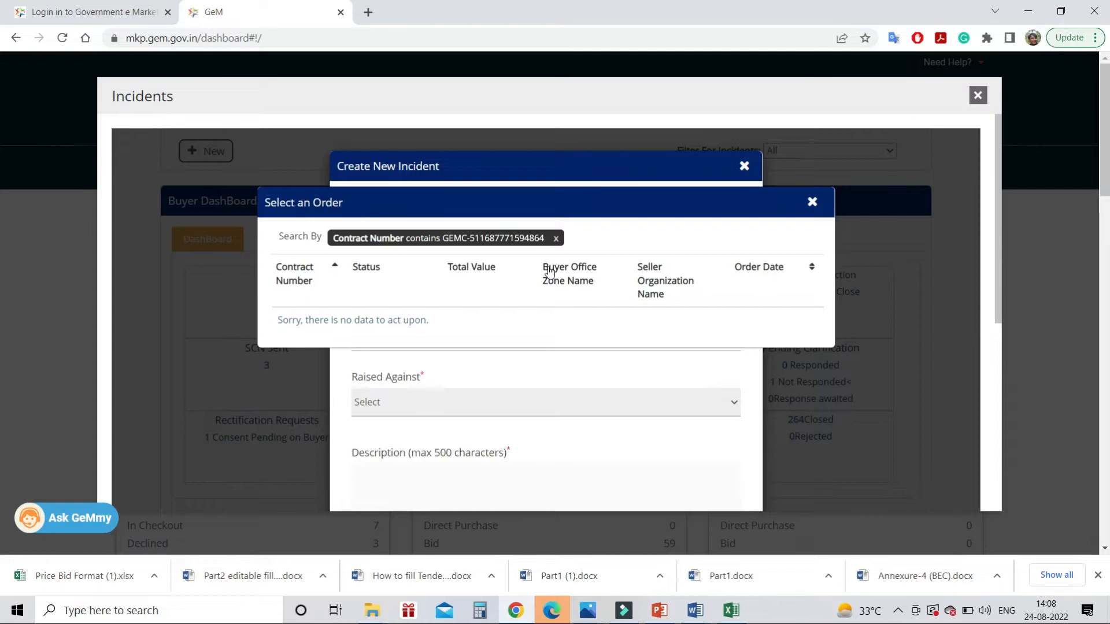
# Switch to the Annexure-4 (BEC) document in Word and copy only the digits of the contract number, without the GEMC- prefix
pyautogui.click(695, 611)
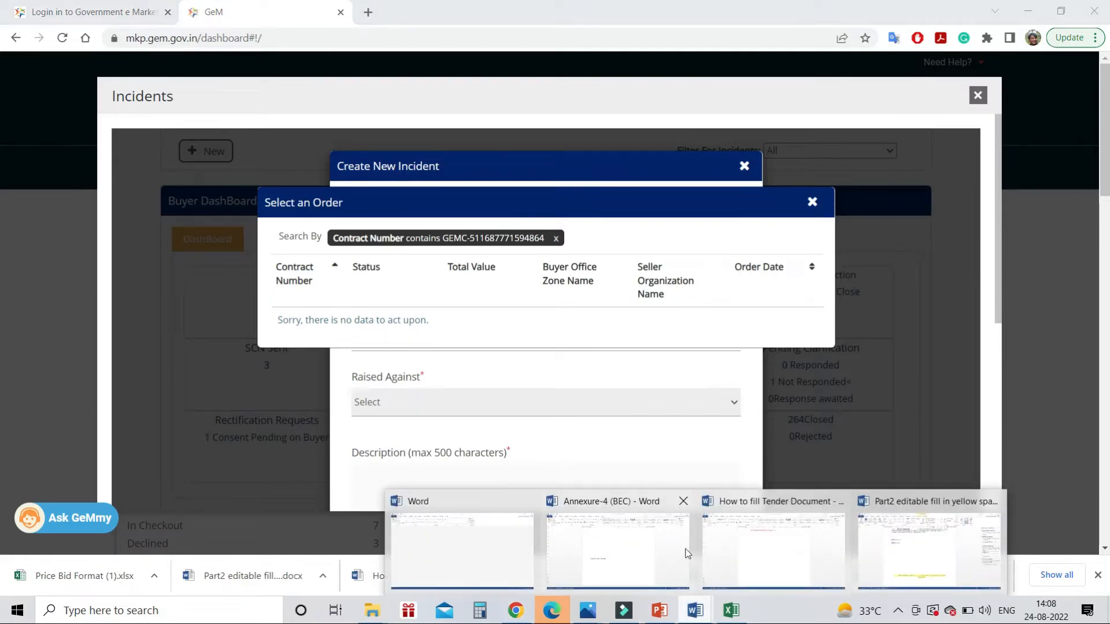
pyautogui.click(632, 545)
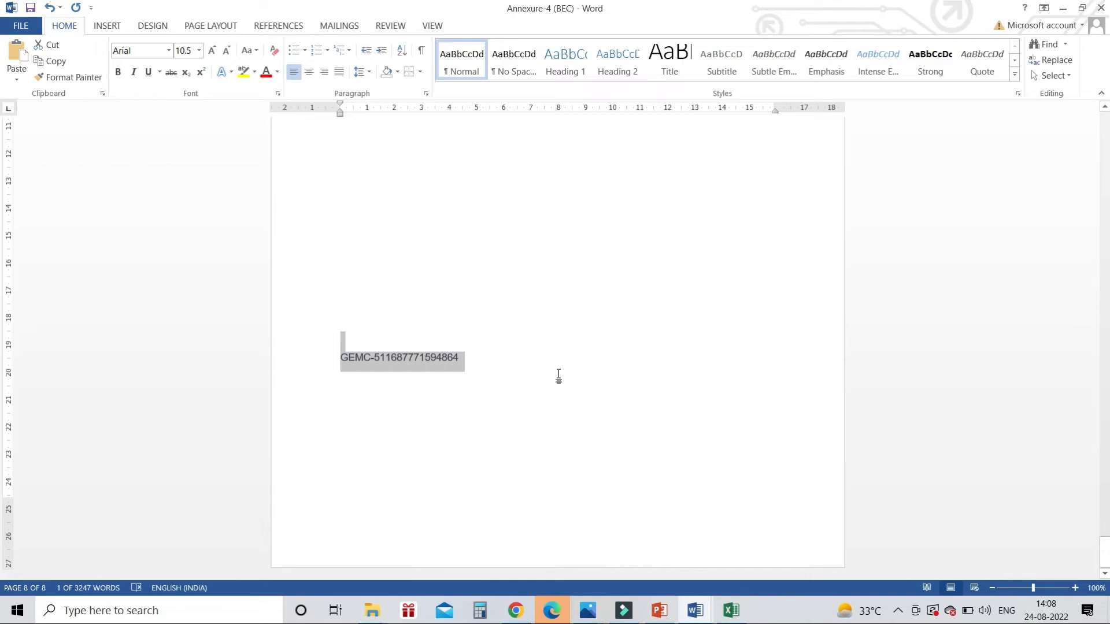
pyautogui.click(505, 376)
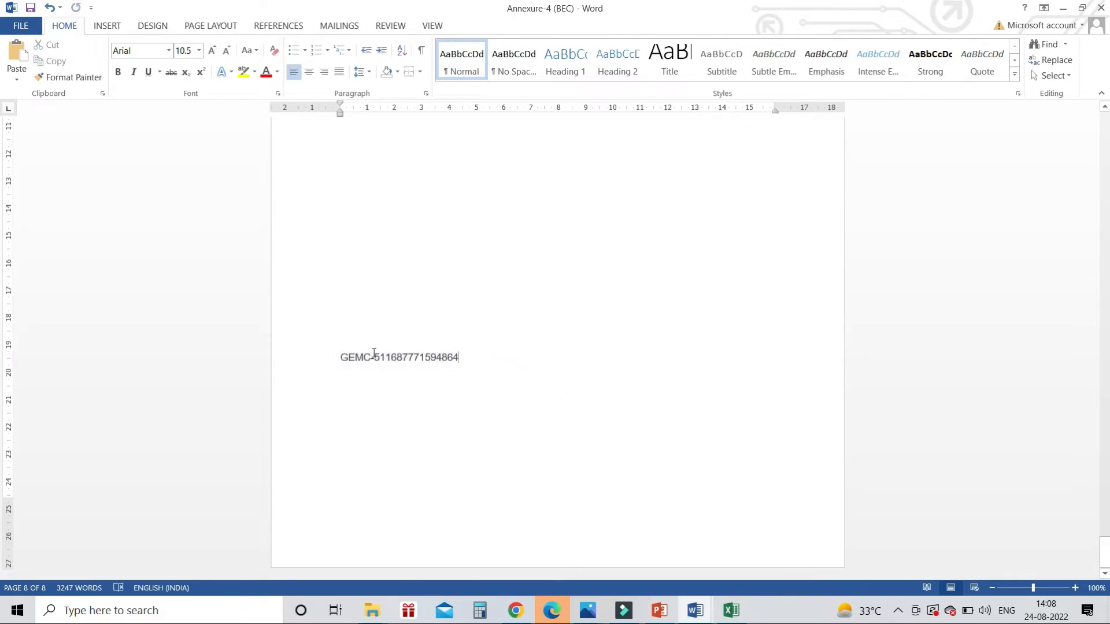
pyautogui.moveTo(375, 354); pyautogui.dragTo(525, 371)
pyautogui.hotkey('ctrl', 'c')
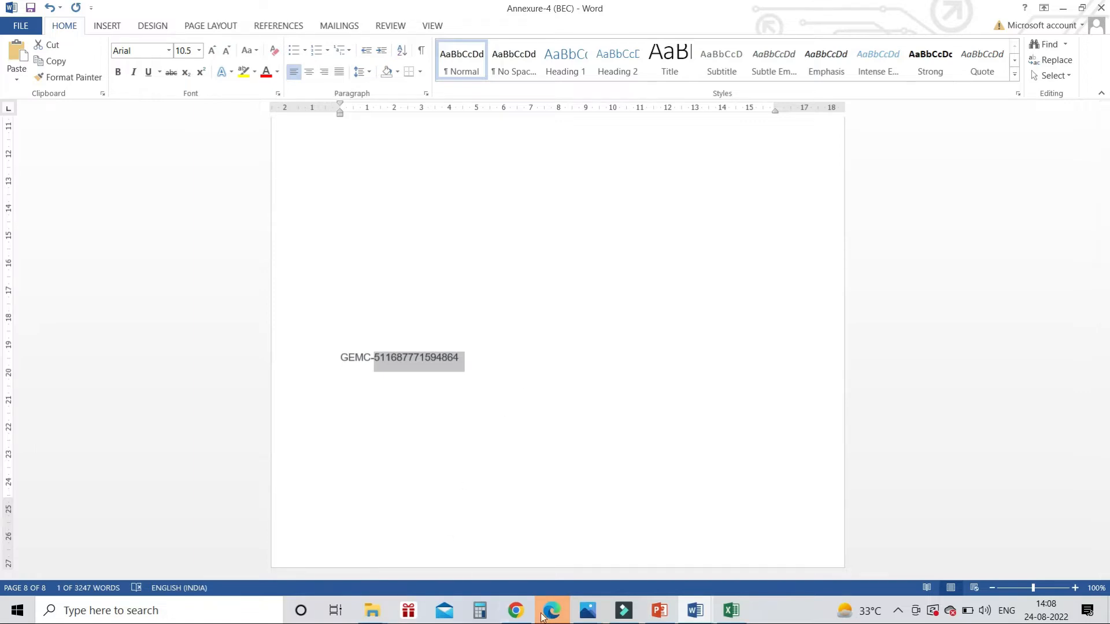
# Return to Chrome, remove the Contract Number search filter and close the order selection
pyautogui.click(516, 611)
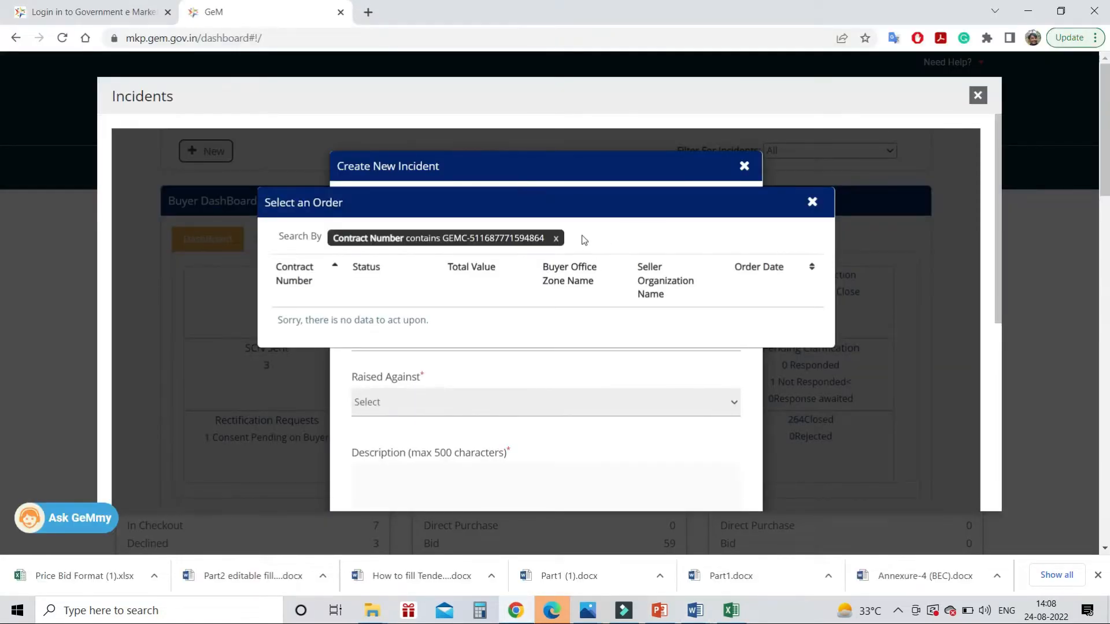
pyautogui.click(556, 238)
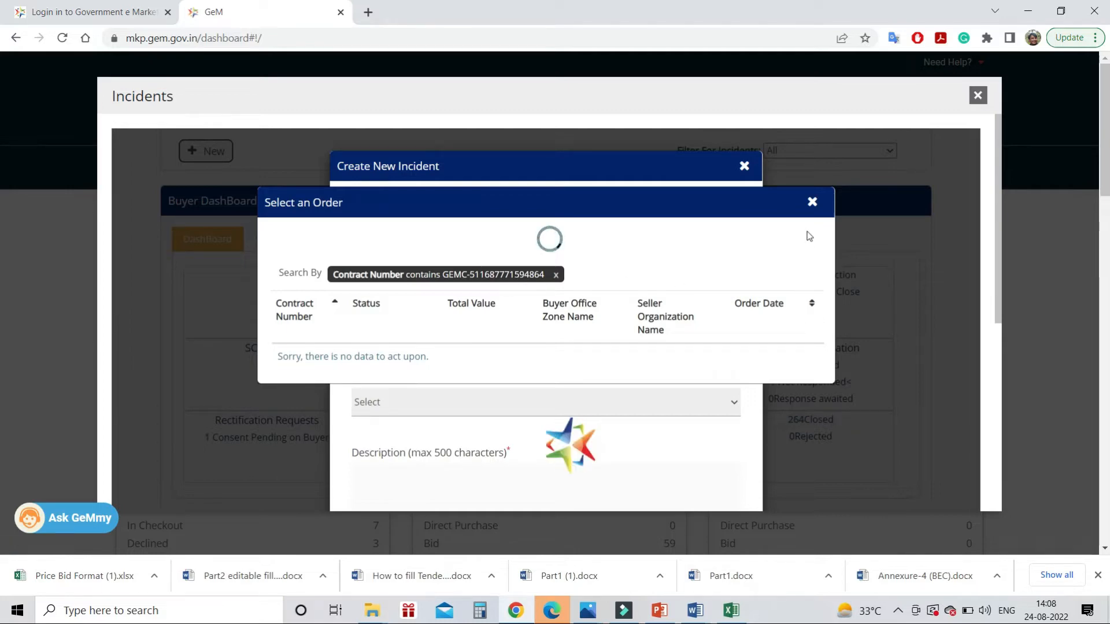
pyautogui.click(812, 202)
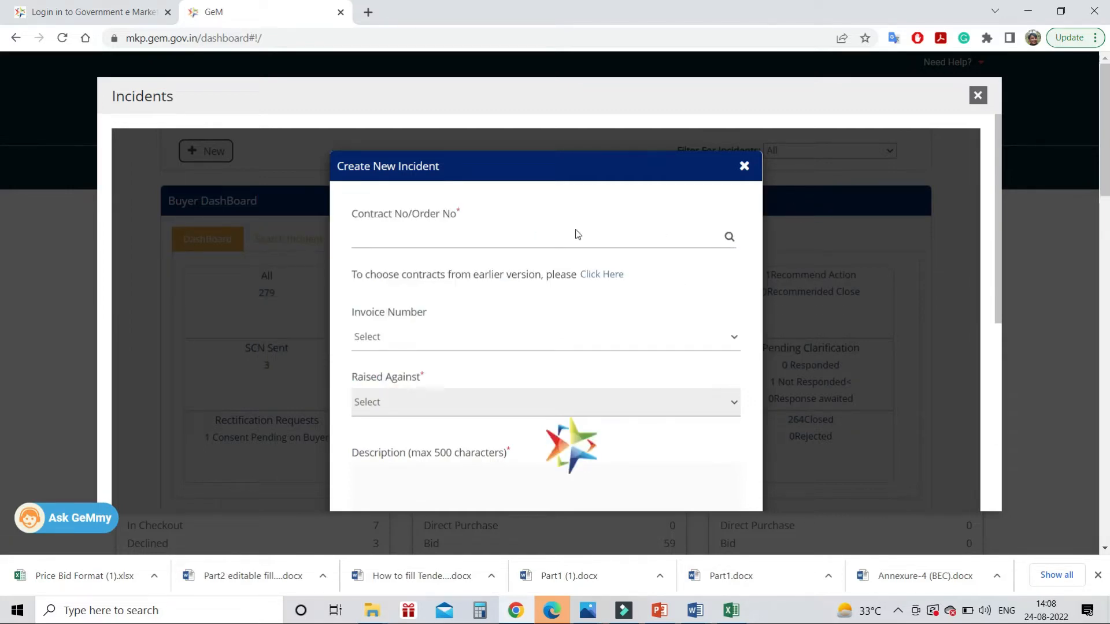
# Open the incident's order selection and enter the copied contract digits in a Contract Number Equals filter
pyautogui.click(449, 237)
pyautogui.click(729, 238)
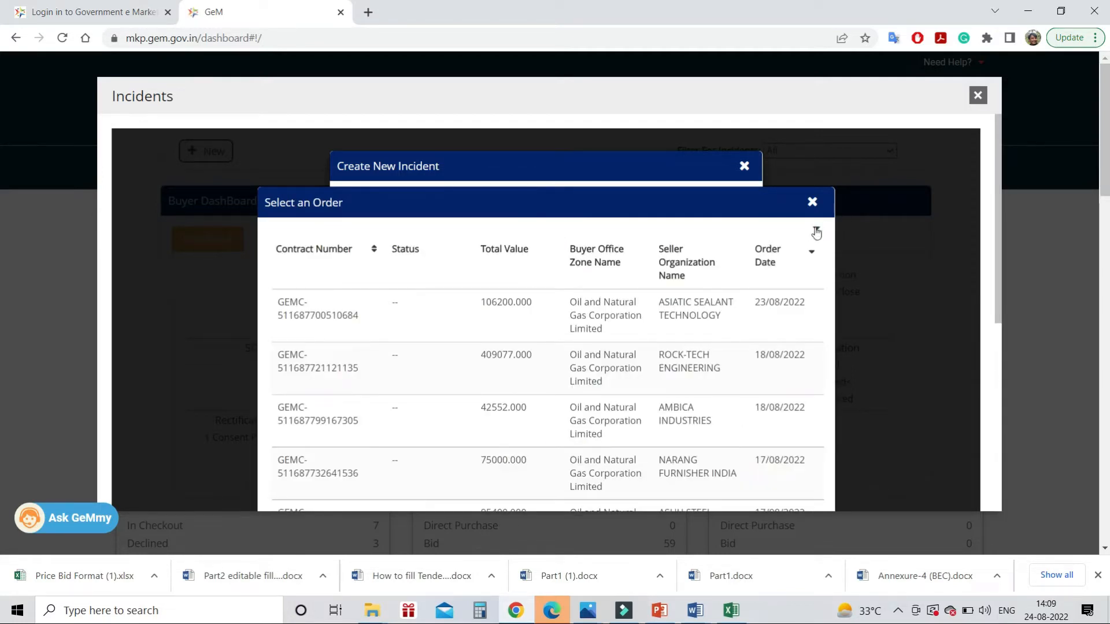
pyautogui.click(817, 230)
pyautogui.moveTo(720, 261)
pyautogui.click(605, 258)
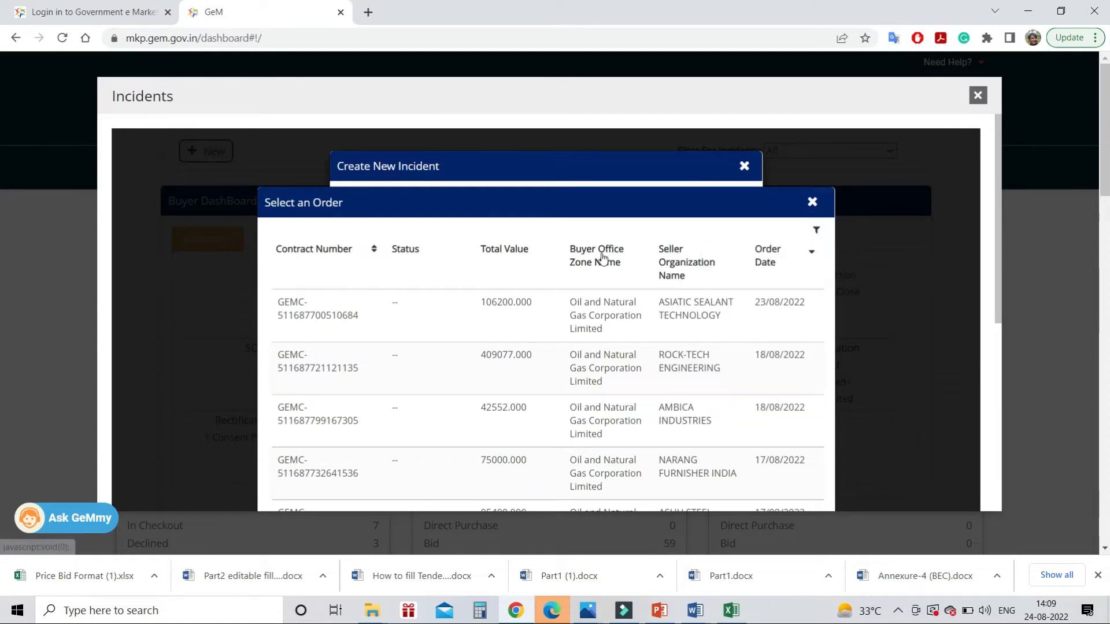
pyautogui.click(816, 230)
pyautogui.moveTo(701, 282)
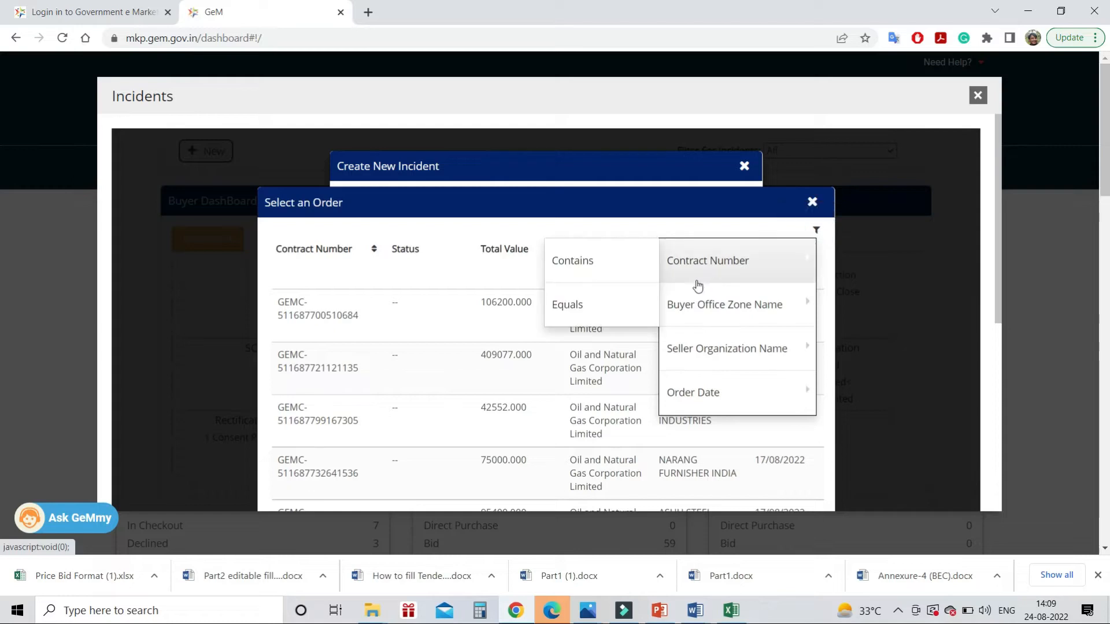
pyautogui.click(566, 298)
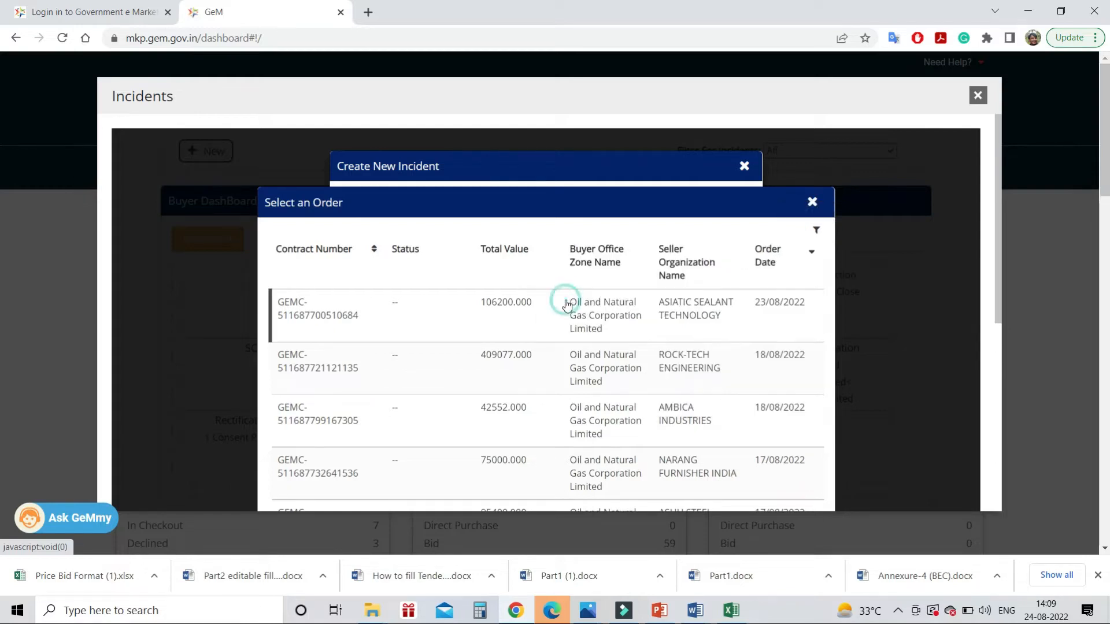
pyautogui.hotkey('ctrl', 'v')
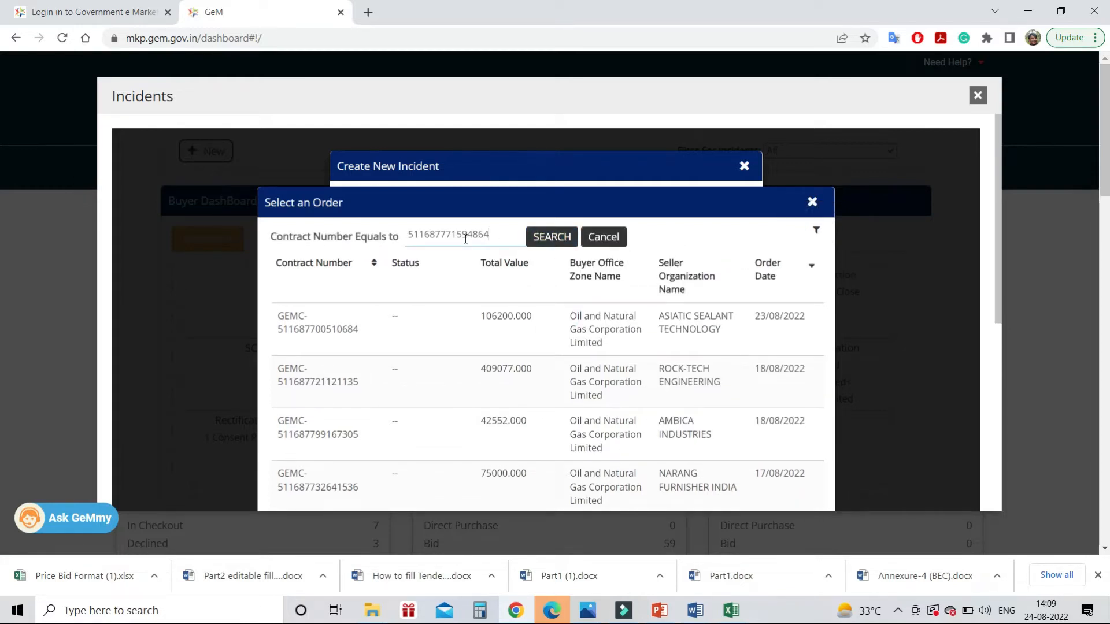
# Go back to the Annexure-4 (BEC) document in Word and copy the contract number including its GEMC- prefix
pyautogui.click(696, 610)
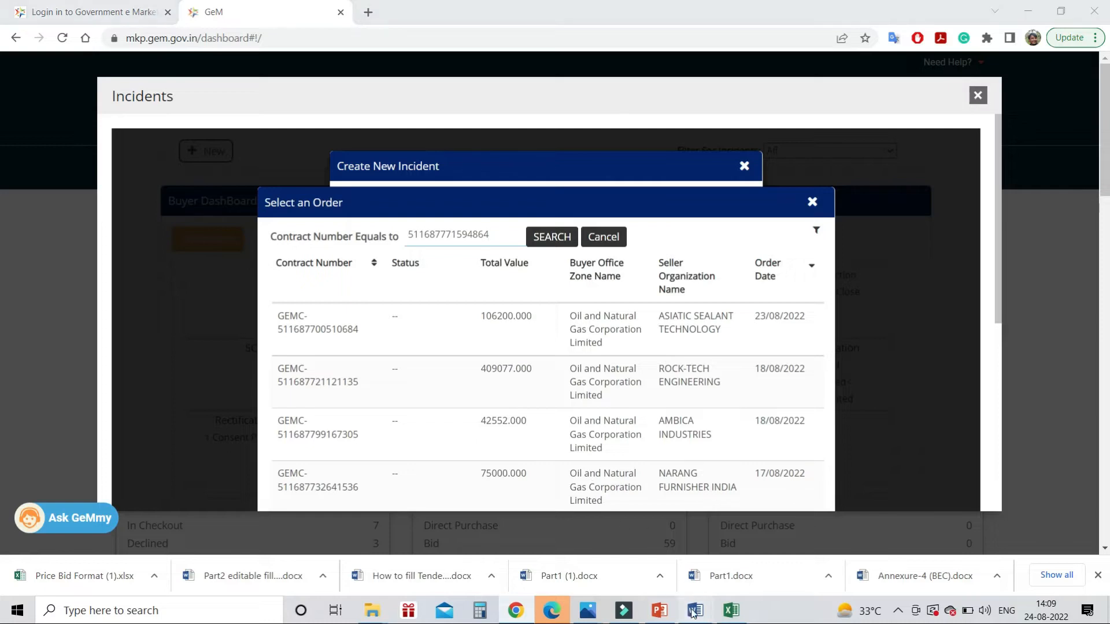
pyautogui.click(665, 540)
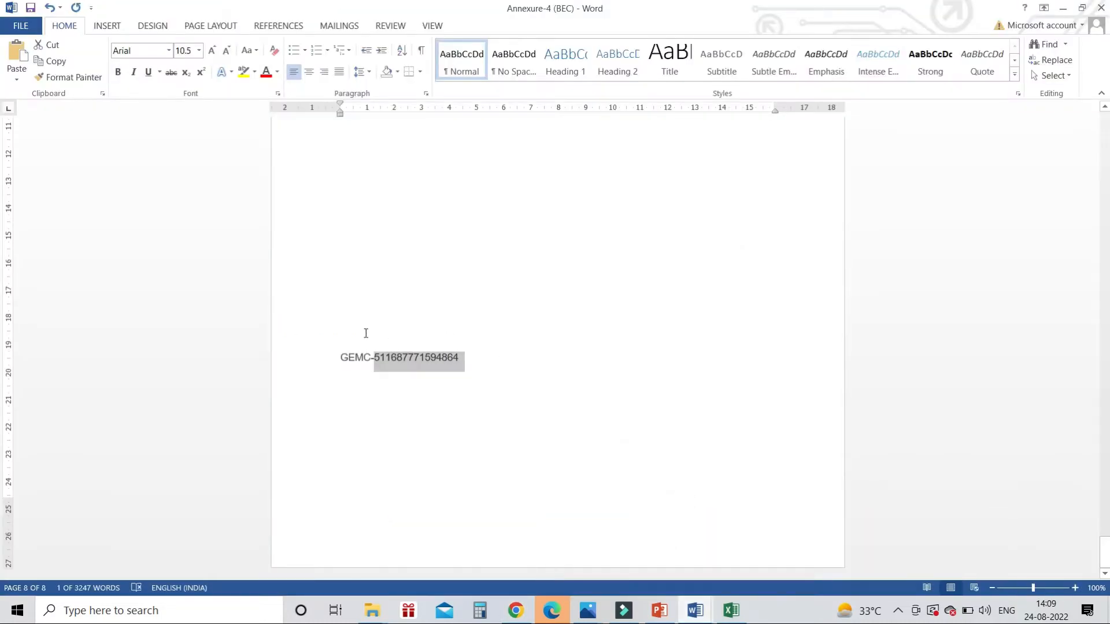
pyautogui.moveTo(337, 359); pyautogui.dragTo(486, 364)
pyautogui.hotkey('ctrl', 'c')
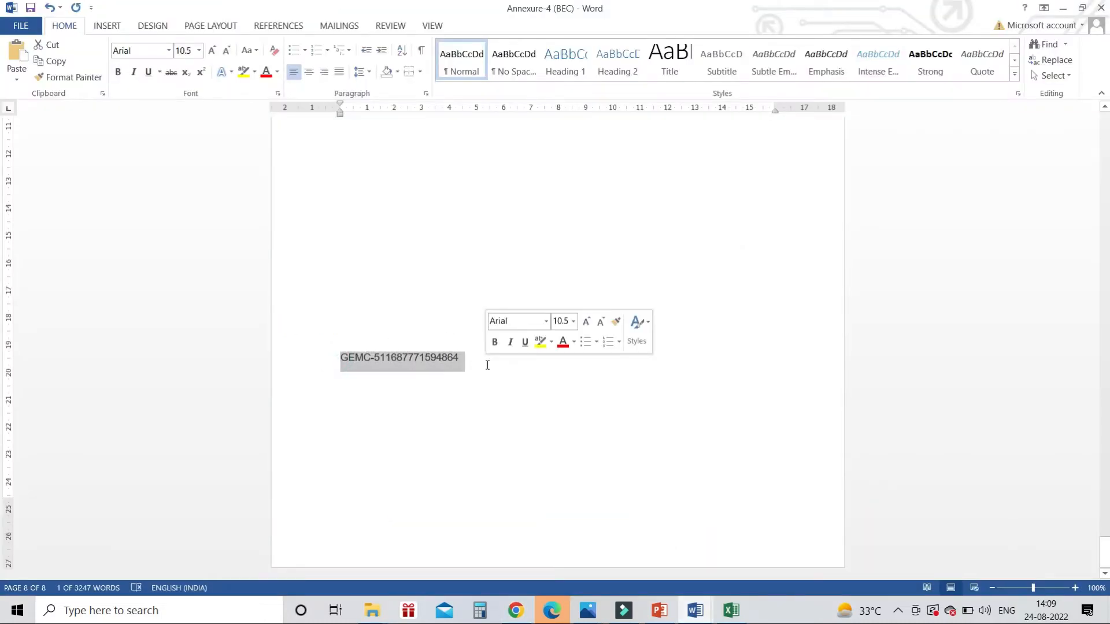
# Return to Chrome, search the orders for the copied contract number including its GEMC- prefix, and select the matching order
pyautogui.click(516, 610)
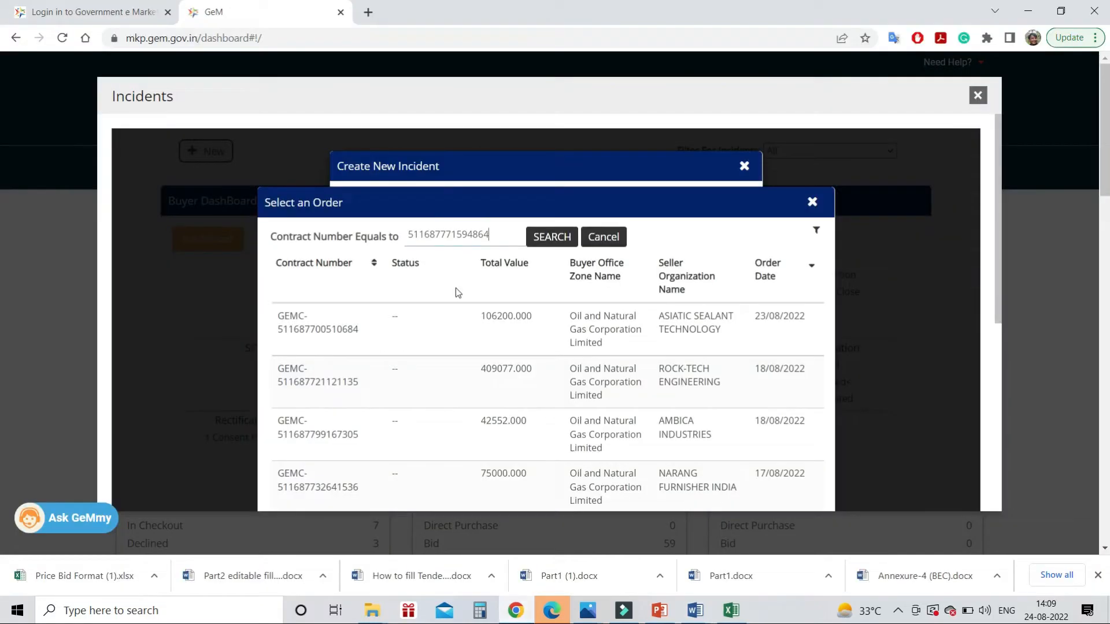
pyautogui.moveTo(407, 233); pyautogui.dragTo(506, 240)
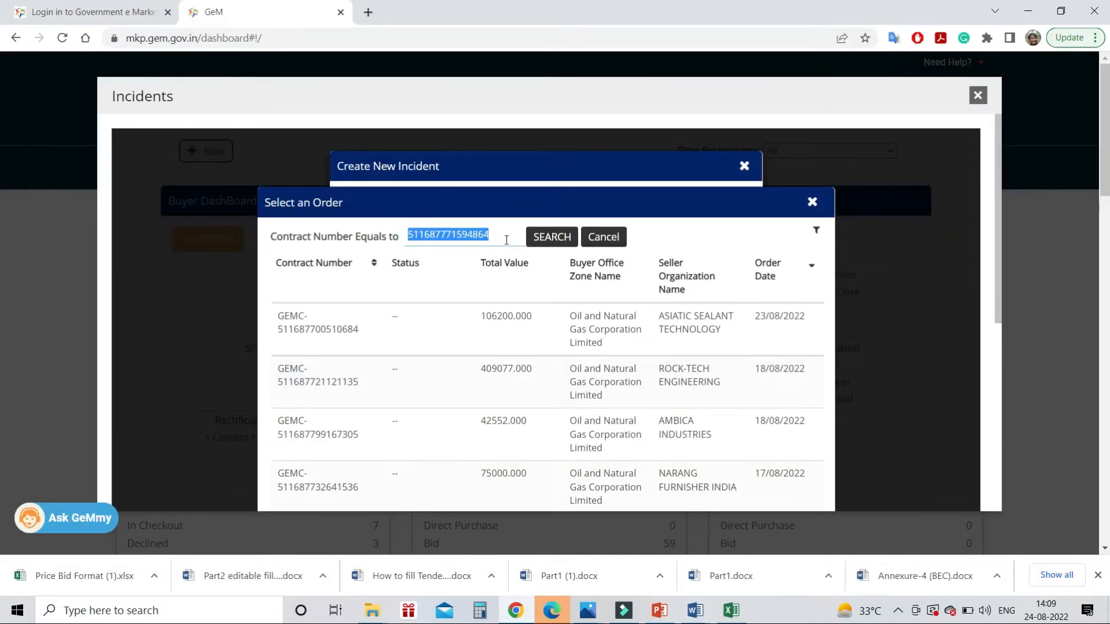
pyautogui.hotkey('ctrl', 'v')
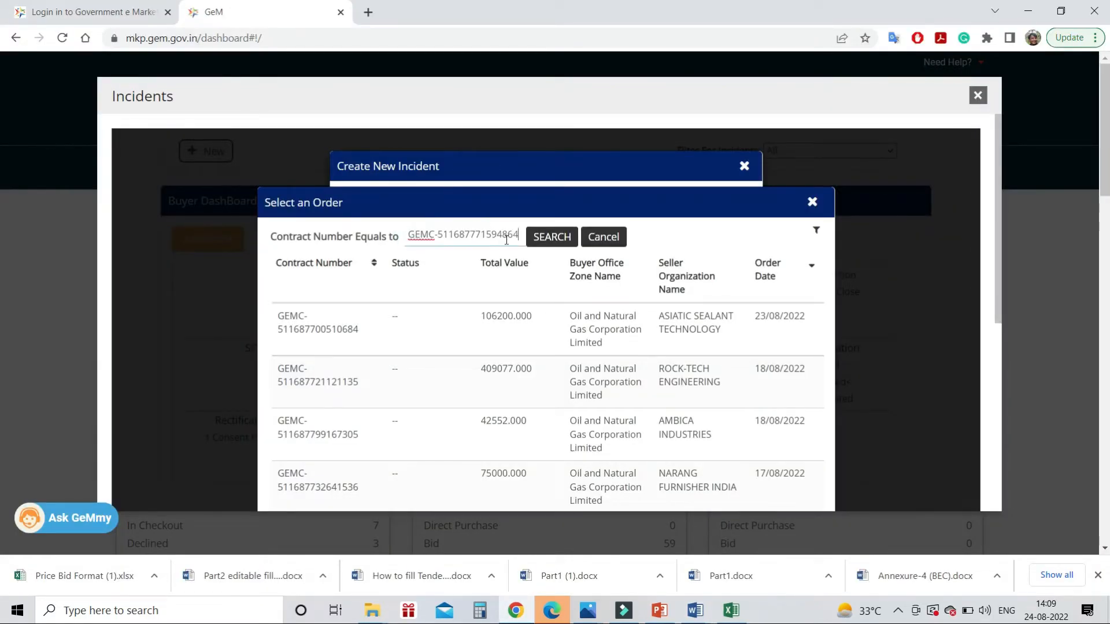
pyautogui.click(552, 237)
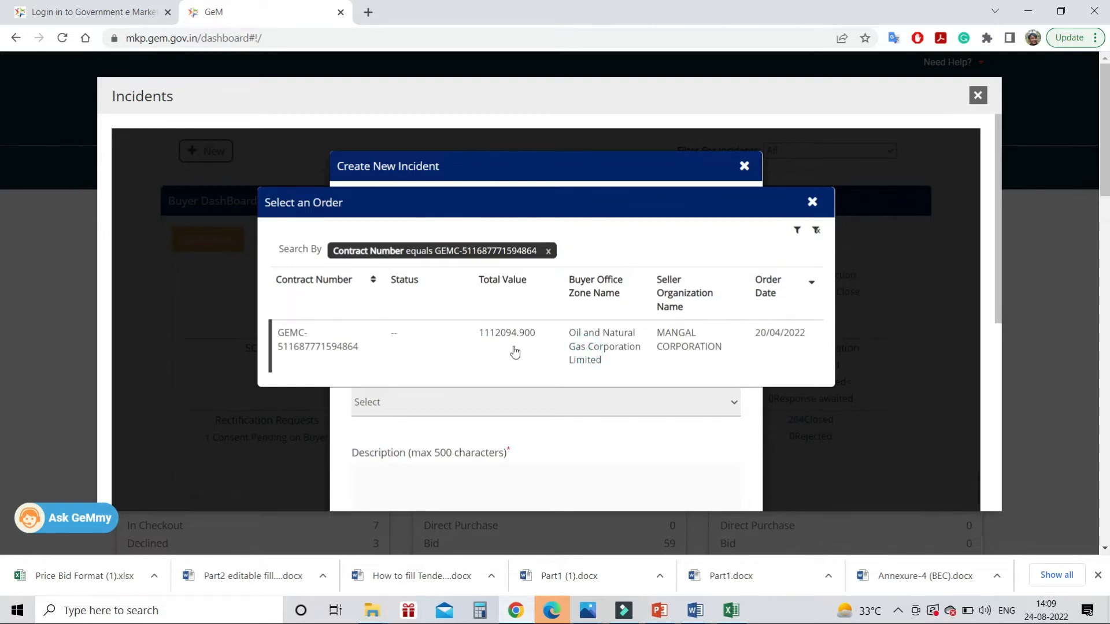
pyautogui.click(283, 340)
pyautogui.click(288, 340)
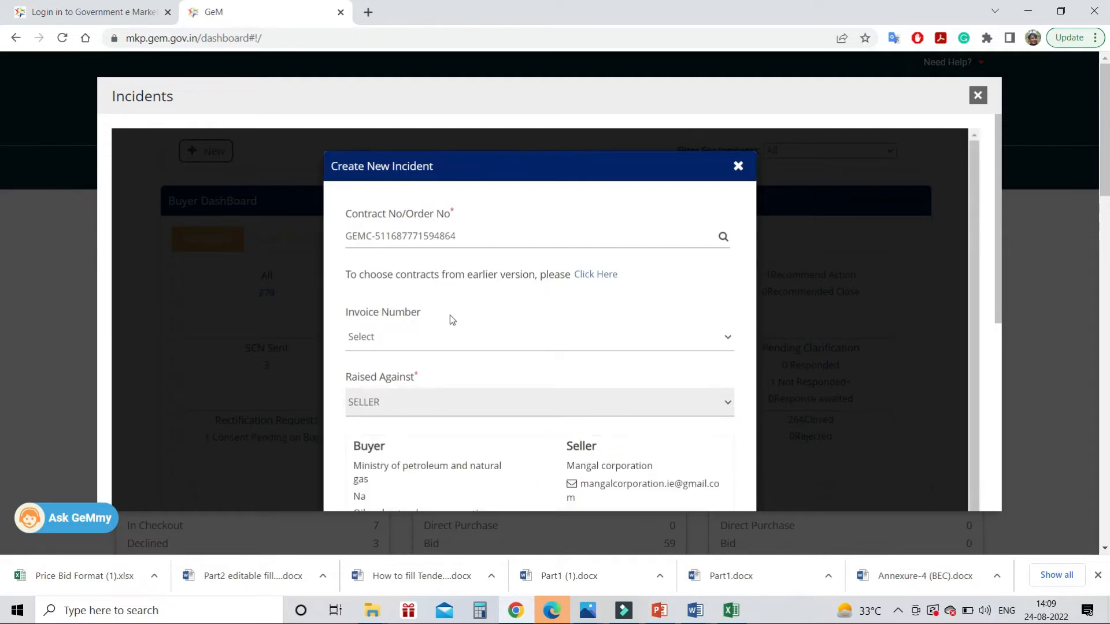
# Set the new incident's reason to Delay in Delivery
pyautogui.scroll(-1, 452, 320)
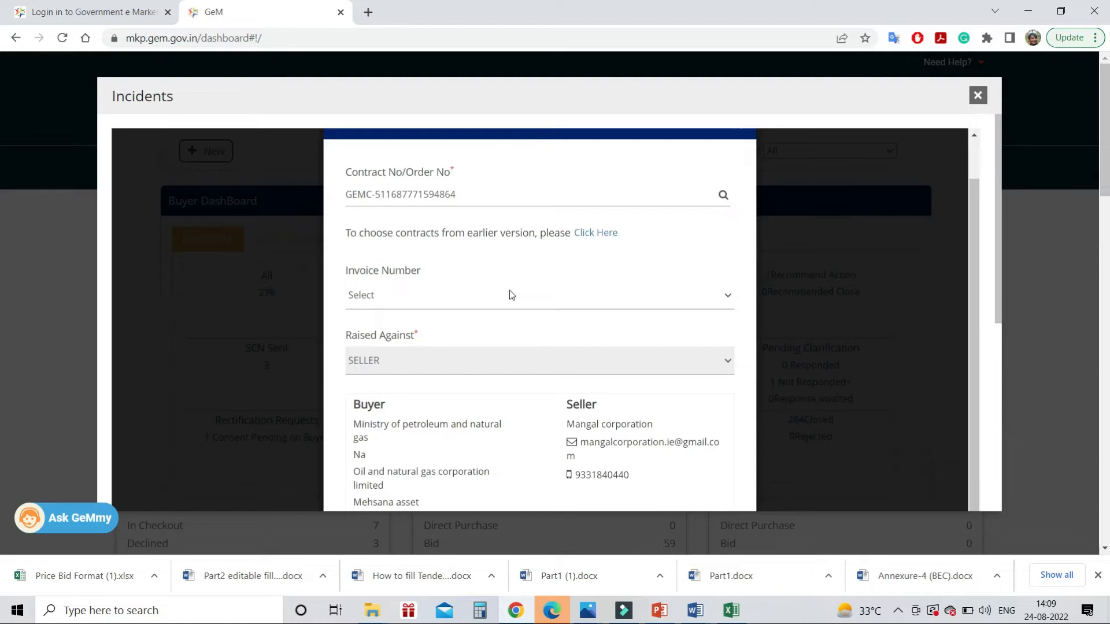
pyautogui.scroll(-5, 510, 294)
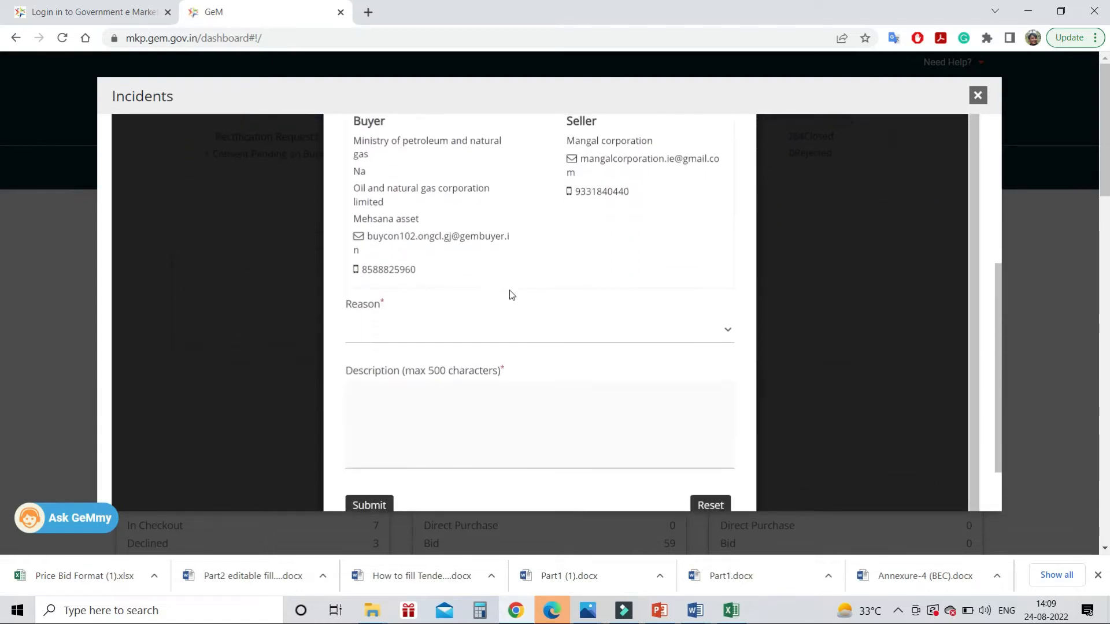
pyautogui.click(607, 325)
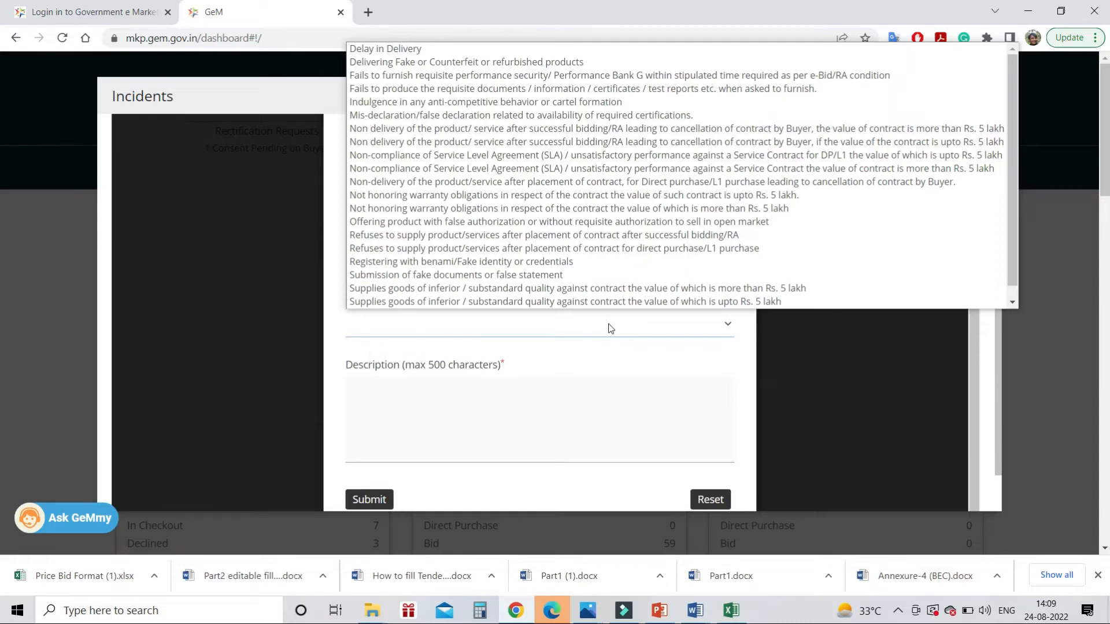
pyautogui.click(382, 47)
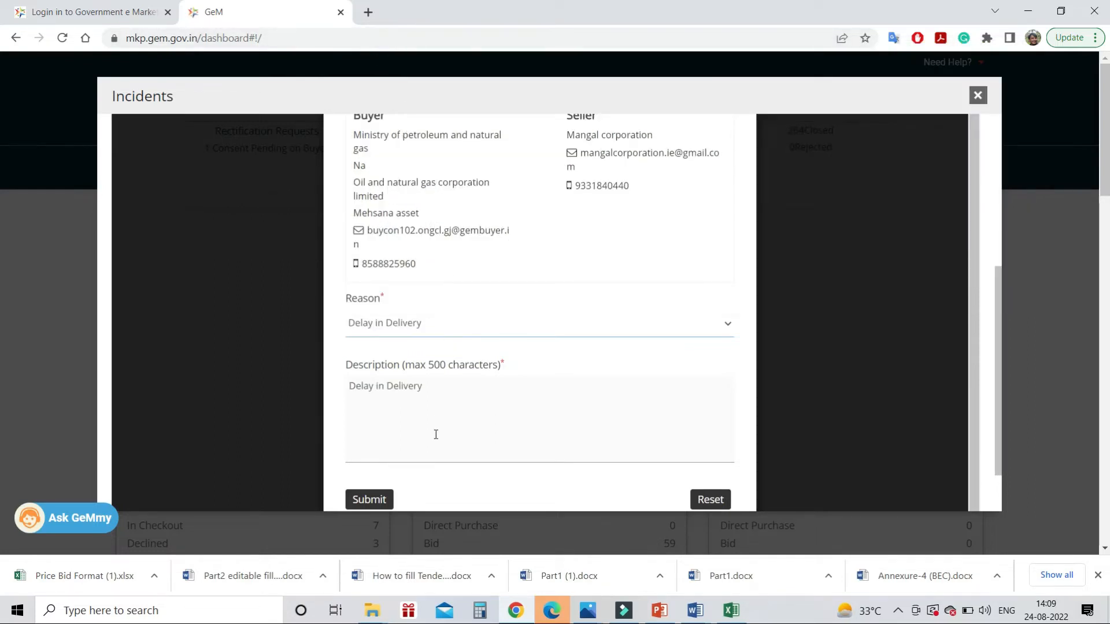
# Replace the prefilled incident description with "The supplier has not deivered the material within contractual delivey date"
pyautogui.click(443, 408)
pyautogui.press('BackSpace')
pyautogui.press('BackSpace')
pyautogui.press('BackSpace')
pyautogui.press('BackSpace')
pyautogui.press('BackSpace')
pyautogui.press('BackSpace')
pyautogui.press('BackSpace')
pyautogui.press('BackSpace')
pyautogui.press('BackSpace')
pyautogui.press('BackSpace')
pyautogui.press('BackSpace')
pyautogui.press('BackSpace')
pyautogui.press('BackSpace')
pyautogui.press('BackSpace')
pyautogui.press('BackSpace')
pyautogui.press('BackSpace')
pyautogui.press('BackSpace')
pyautogui.write('The supplier has not deivered the mater')
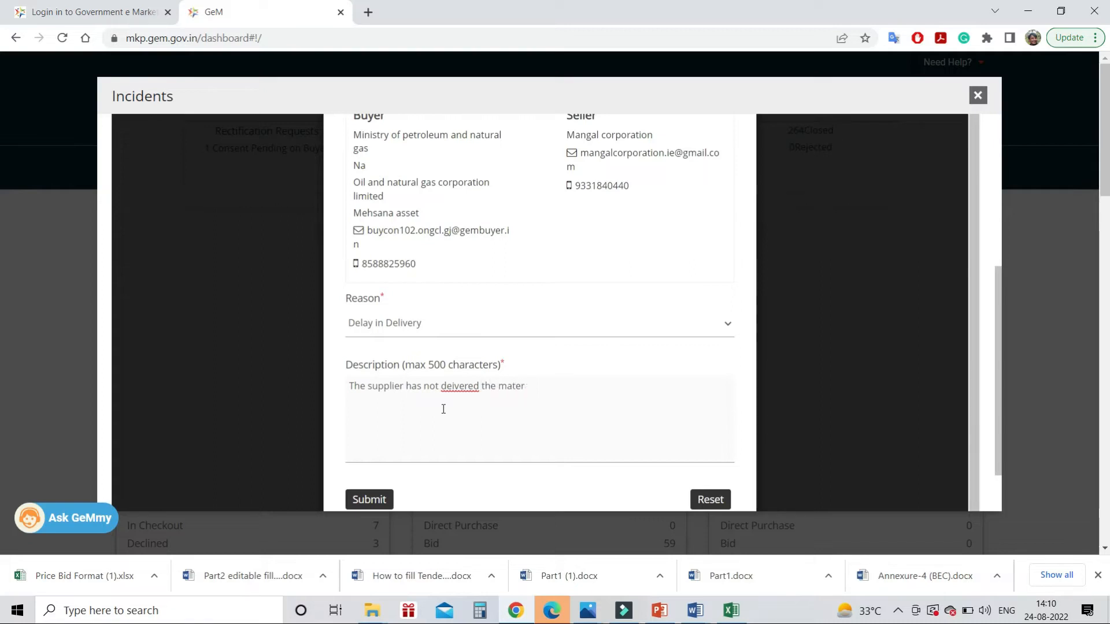
pyautogui.write('ial with')
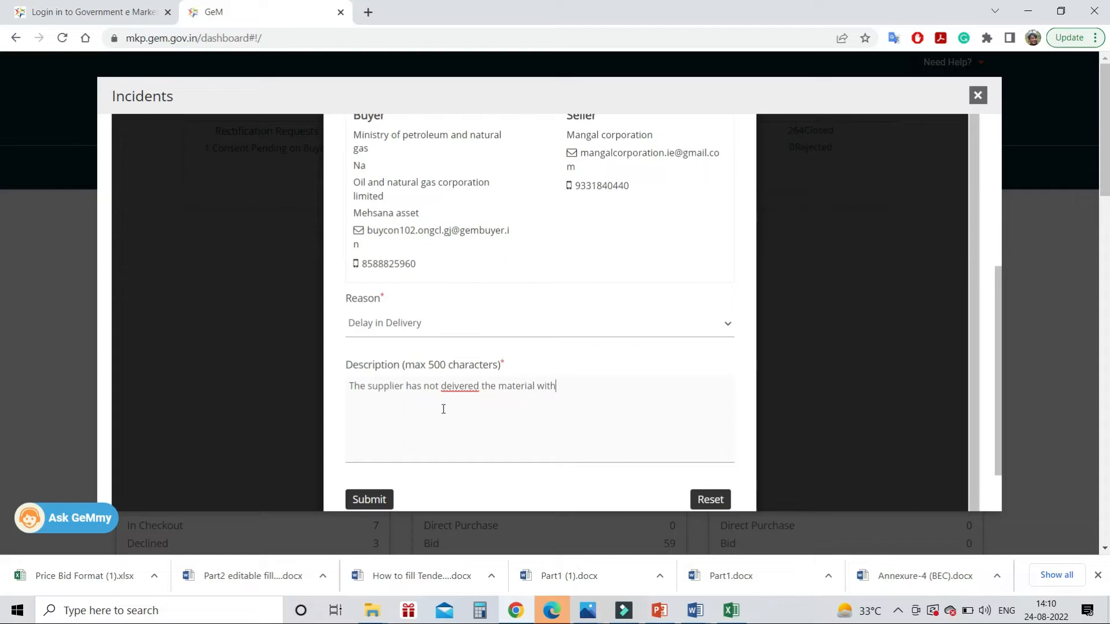
pyautogui.write('in contractu')
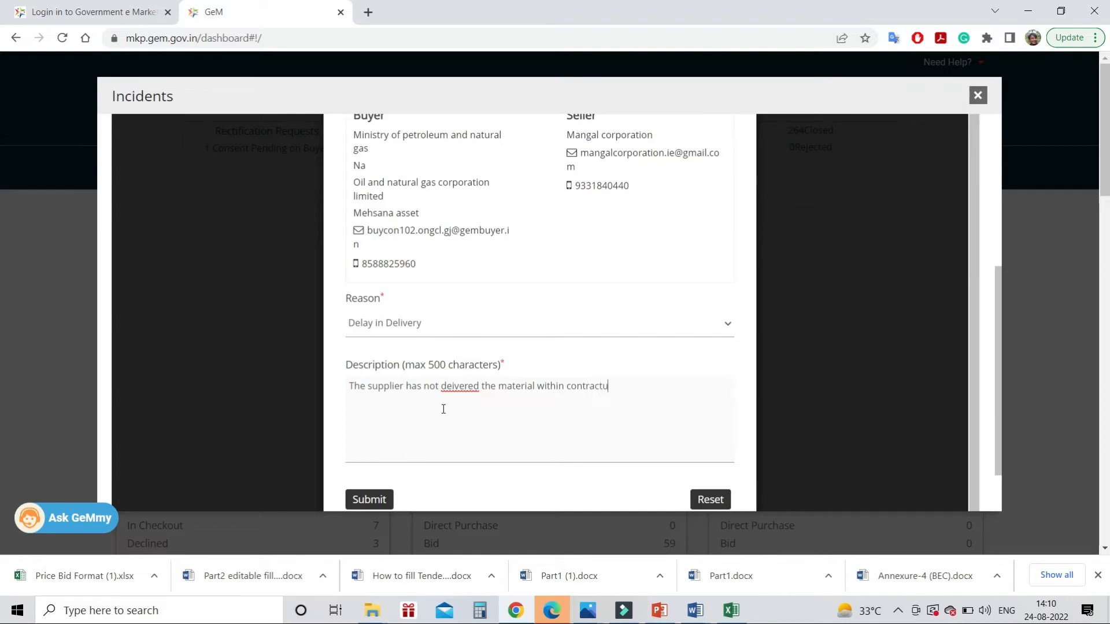
pyautogui.write('al de')
pyautogui.write('li')
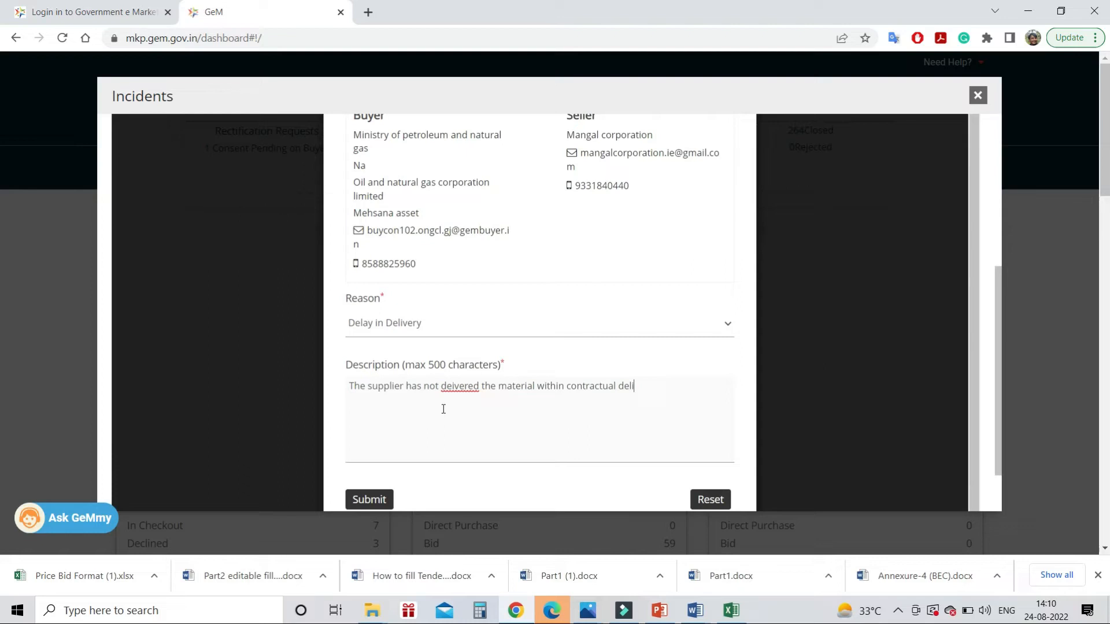
pyautogui.write('vey date')
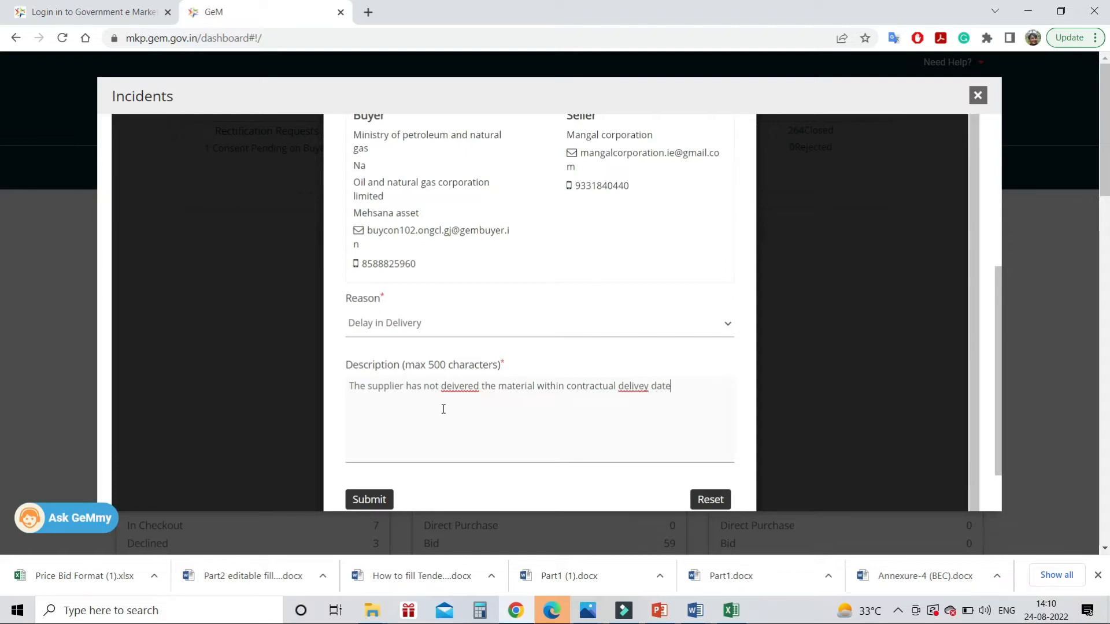
# Continue the description with "and same was extended upto 15.08.2022. Still supply has not been made. Supplier has not sought any delivery period extension ."
pyautogui.write(' and same was ex')
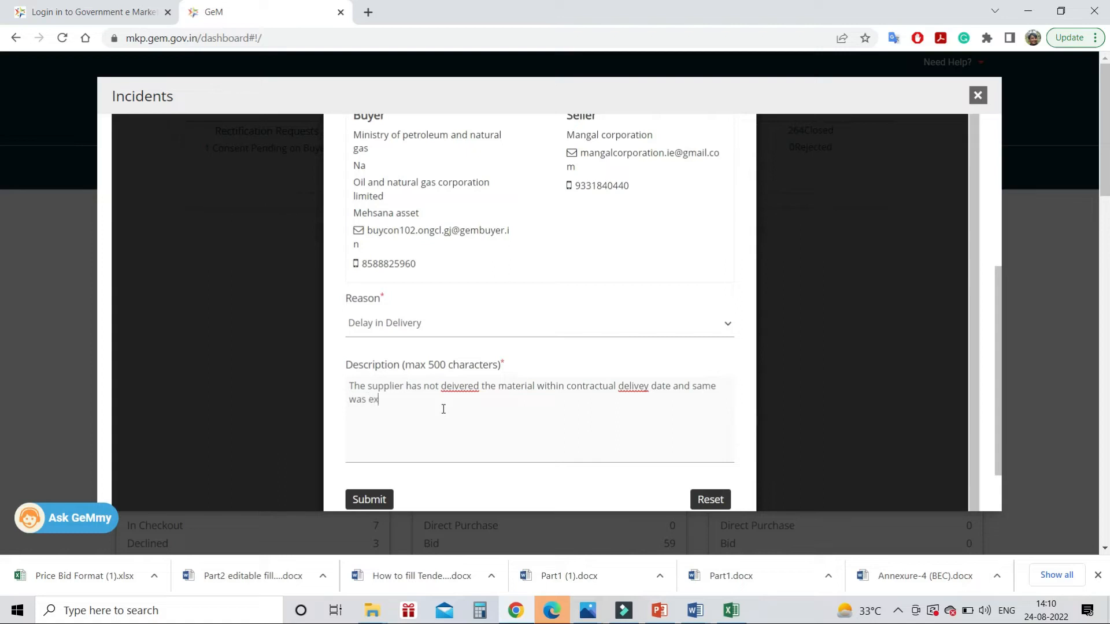
pyautogui.write('tended upto ')
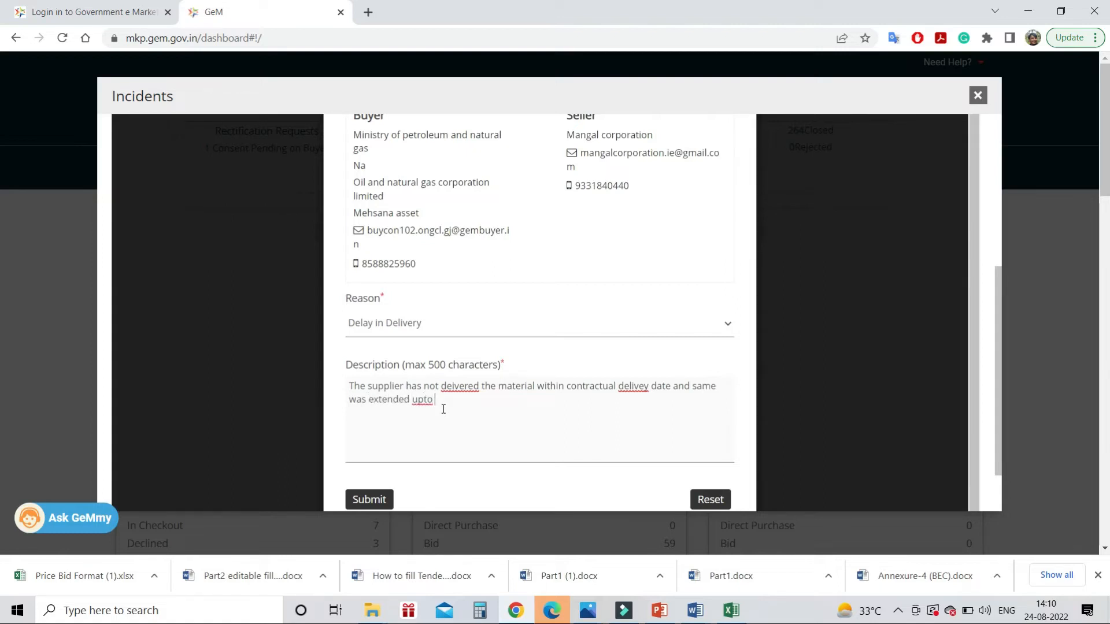
pyautogui.write('15.08.2022. Still supply has not been madec.')
pyautogui.press('BackSpace')
pyautogui.press('BackSpace')
pyautogui.press('BackSpace')
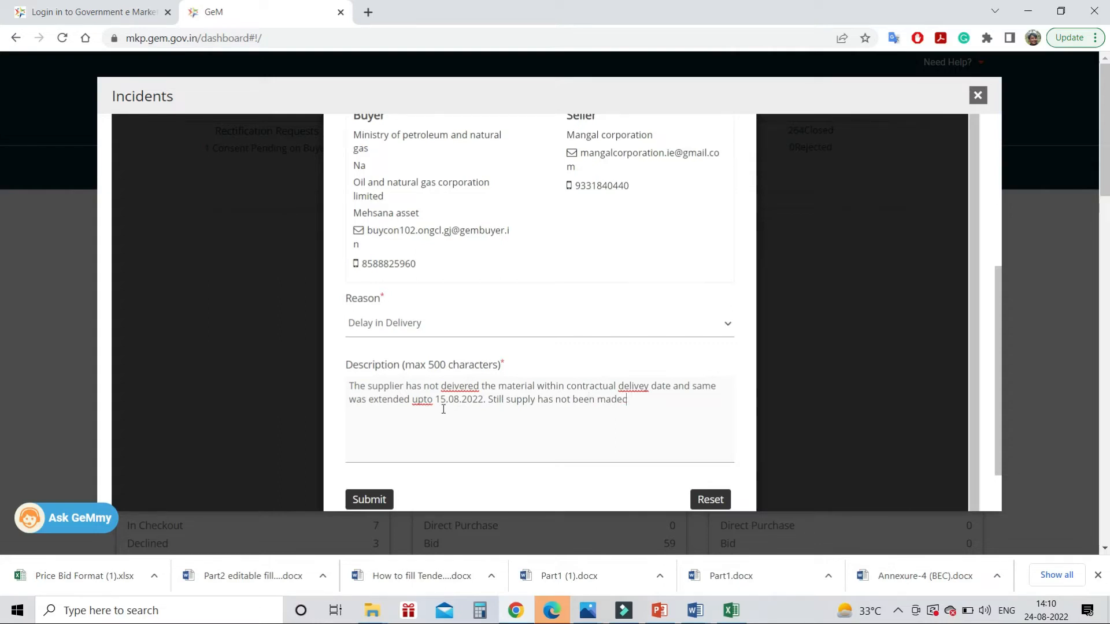
pyautogui.write('. Supplier has not sought any ')
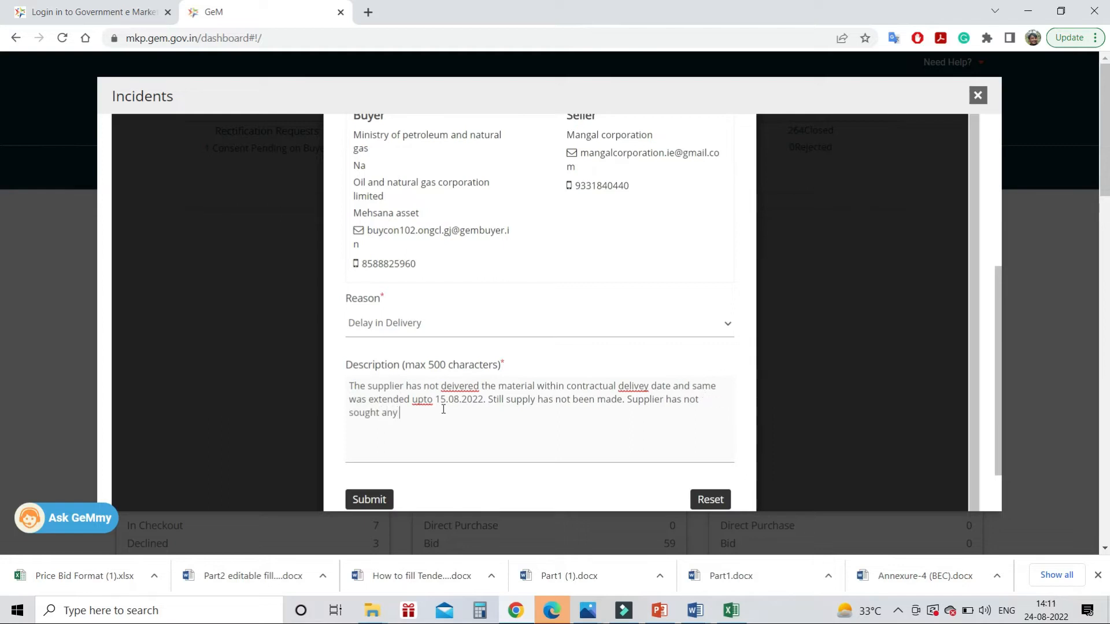
pyautogui.write('delivery period extension .')
# Correct the two misspelled words in the description's first line to "delivered" and "delivery"
pyautogui.click(478, 386)
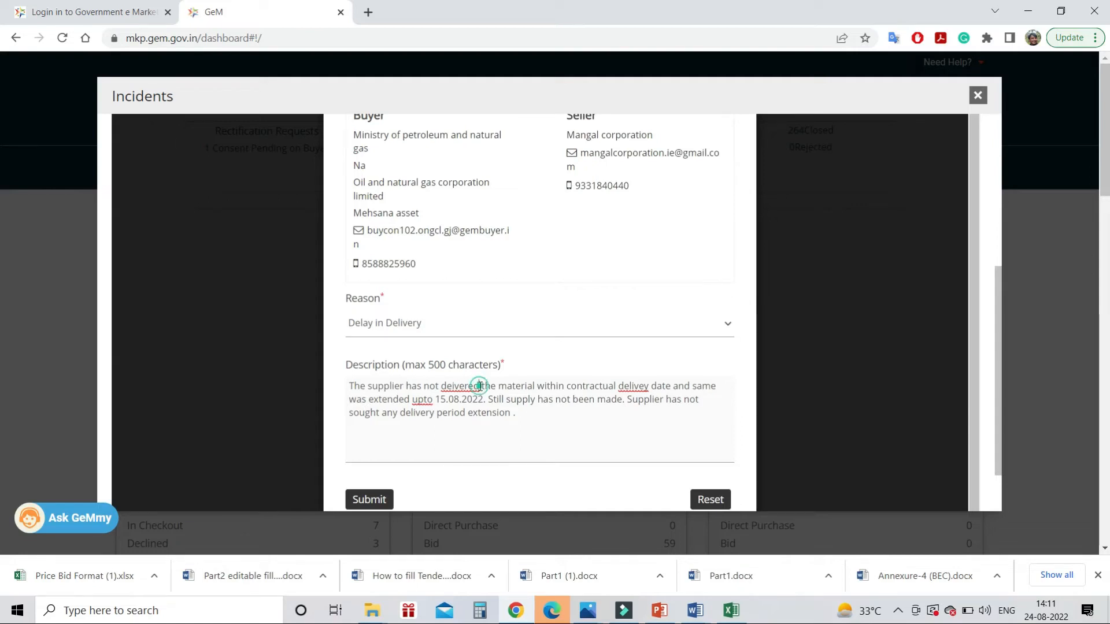
pyautogui.press('BackSpace')
pyautogui.press('BackSpace')
pyautogui.press('BackSpace')
pyautogui.press('BackSpace')
pyautogui.press('BackSpace')
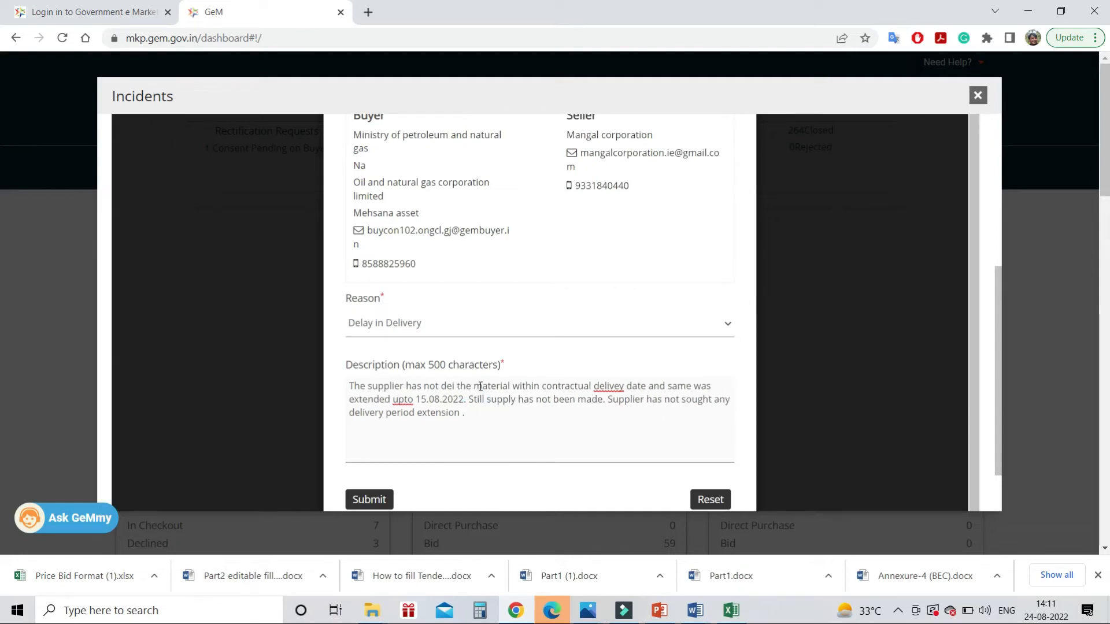
pyautogui.press('BackSpace')
pyautogui.write('livere')
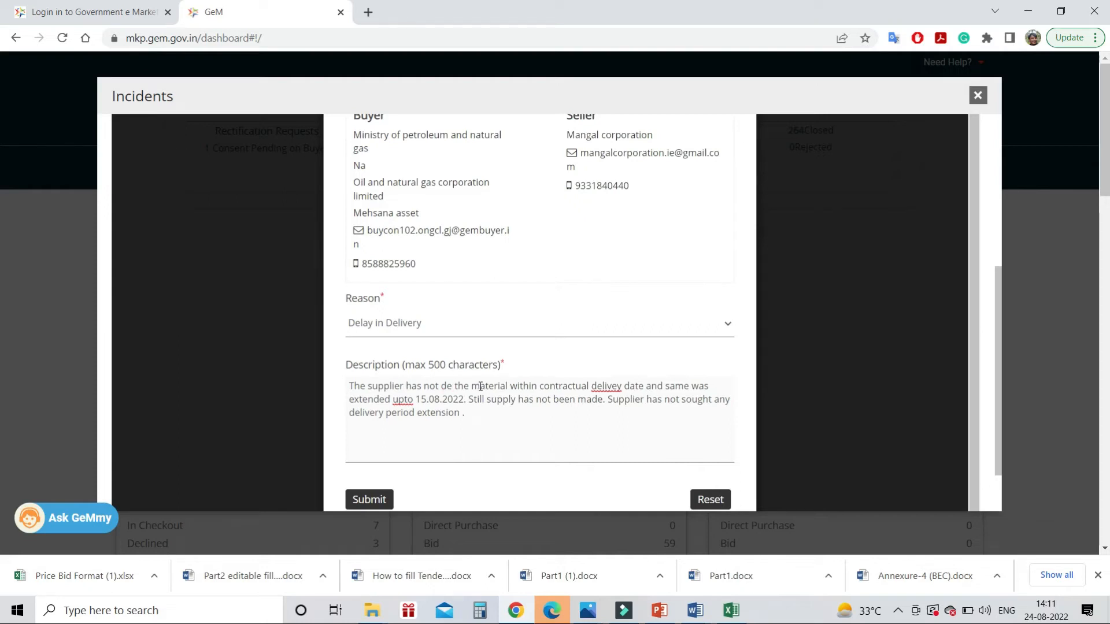
pyautogui.write('d')
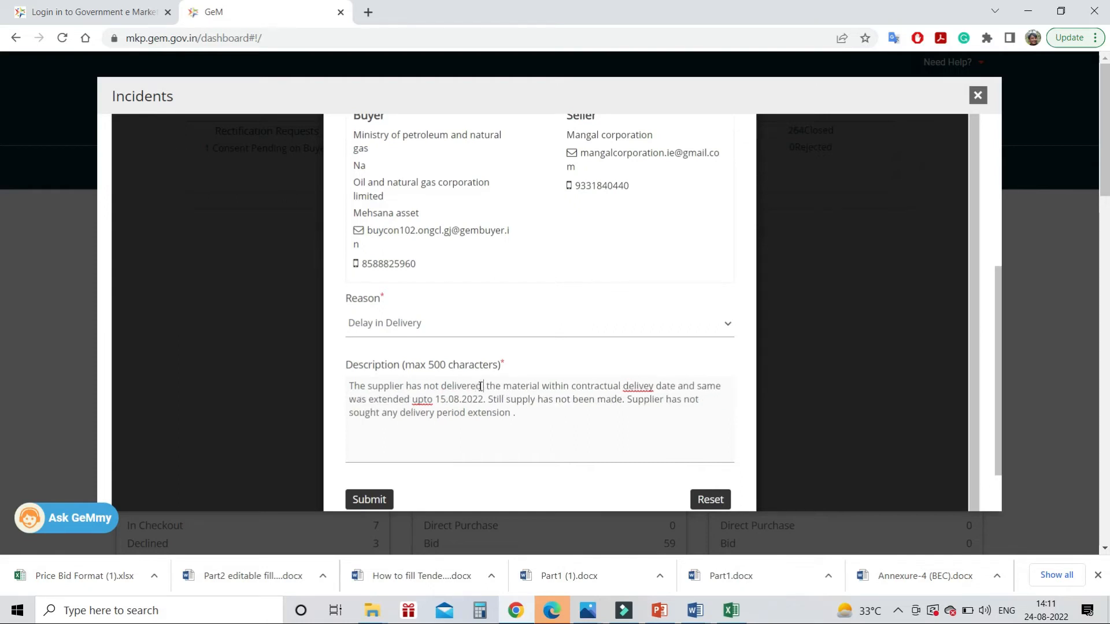
pyautogui.click(655, 391)
pyautogui.press('BackSpace')
pyautogui.press('BackSpace')
pyautogui.press('BackSpace')
pyautogui.write('very')
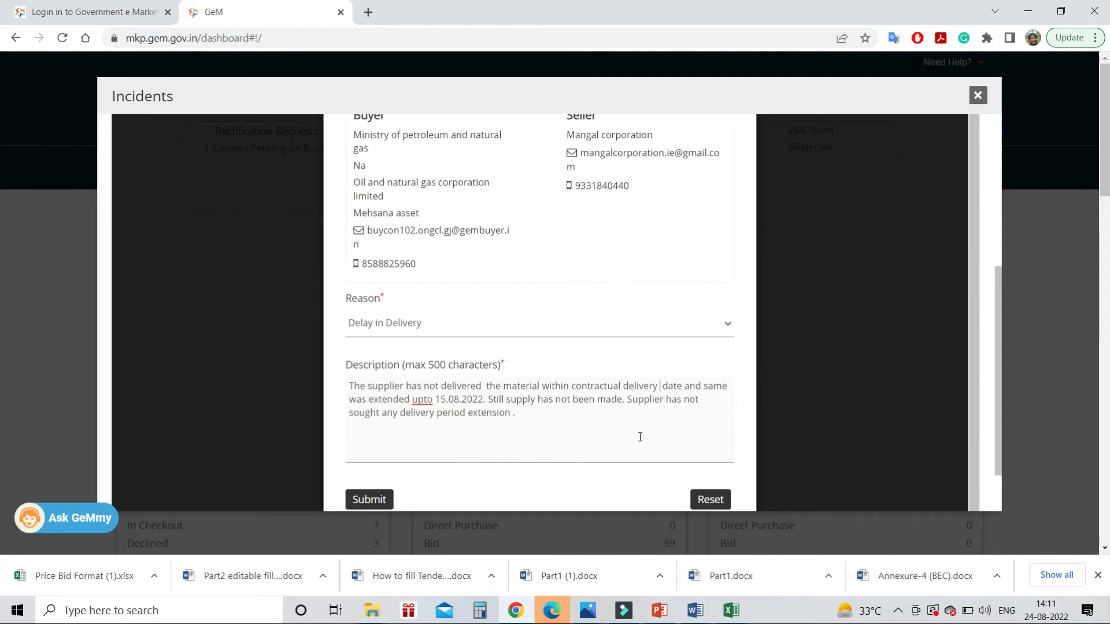
# Try to submit the incident with the Delay in Delivery reason and dismiss the resulting dialog
pyautogui.click(378, 498)
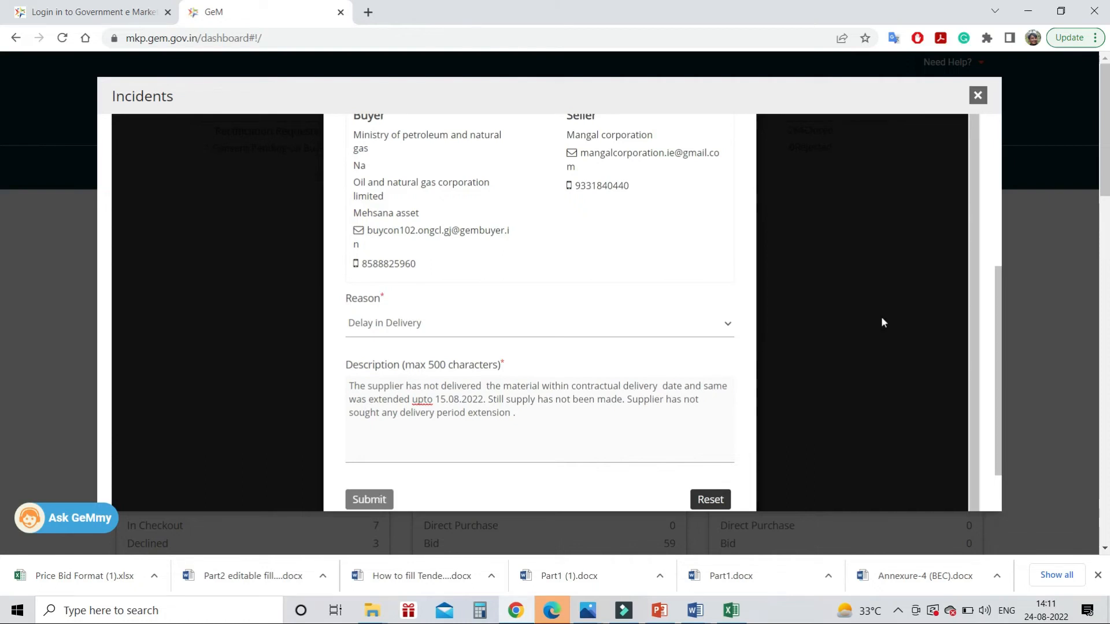
pyautogui.scroll(2, 809, 324)
pyautogui.scroll(-3, 809, 329)
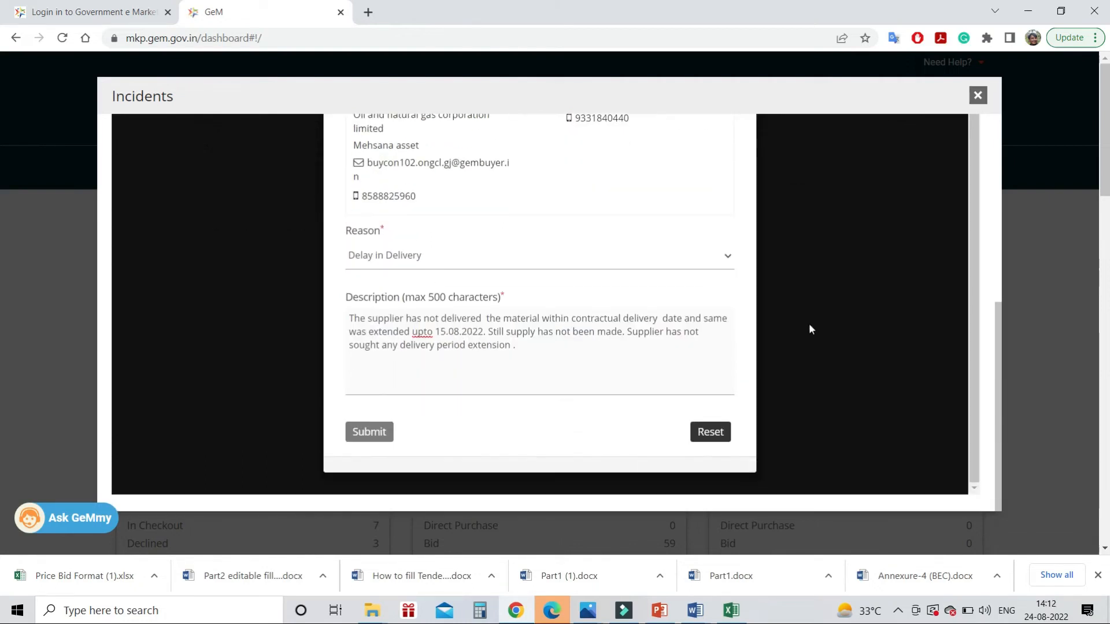
pyautogui.click(374, 428)
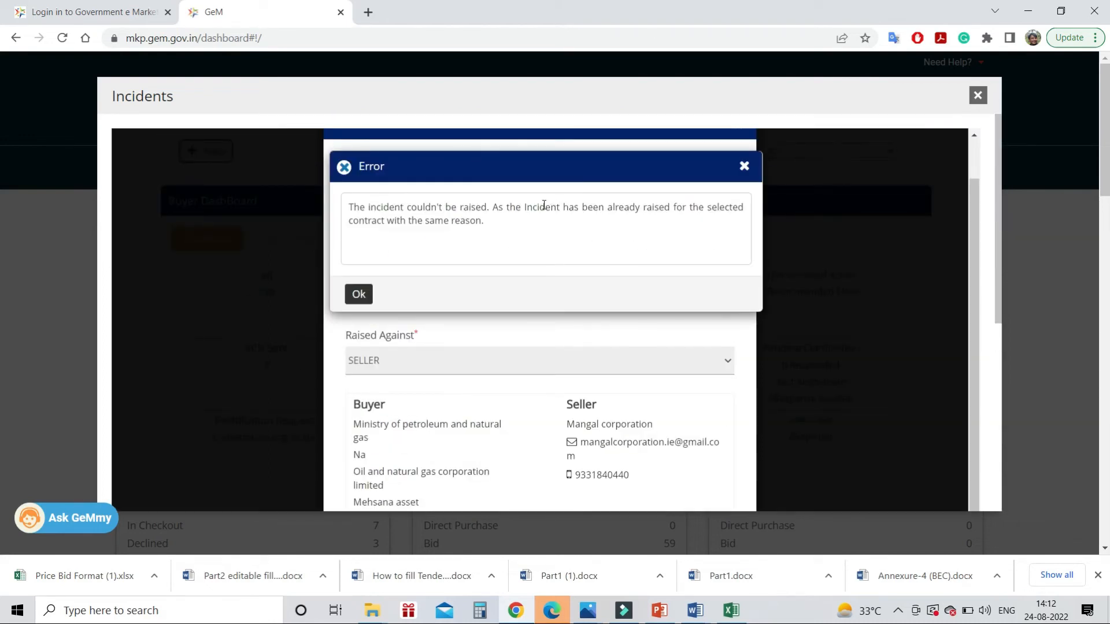
pyautogui.click(359, 295)
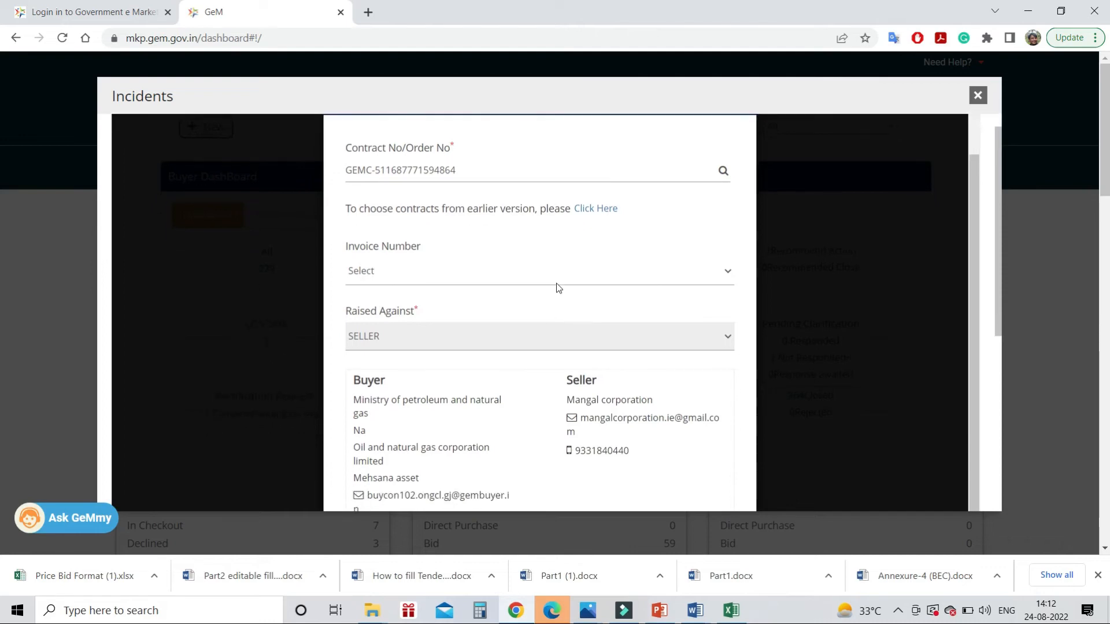
# Change the reason to "Refuses to supply product/services after placement of contract after successful bidding/RA" and confirm raising the incident
pyautogui.scroll(-6, 559, 288)
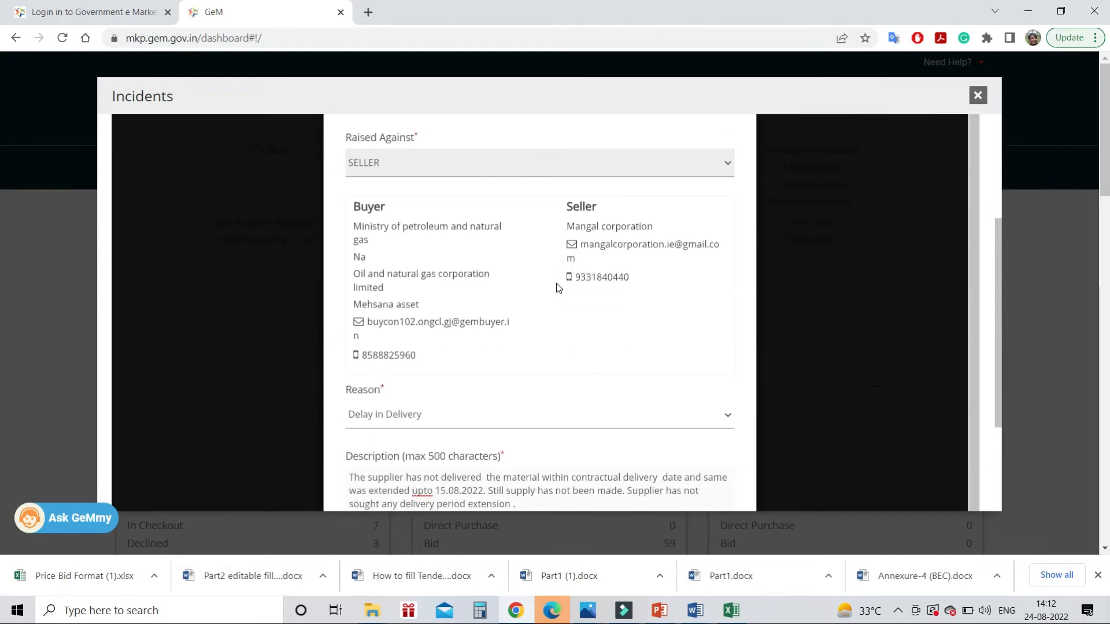
pyautogui.click(727, 294)
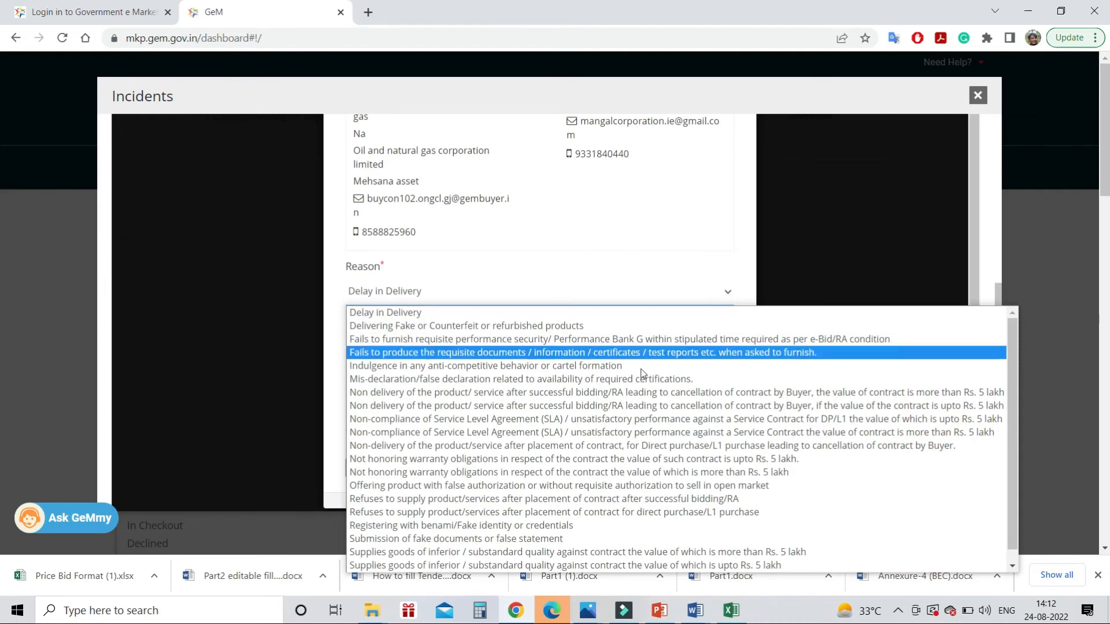
pyautogui.click(615, 498)
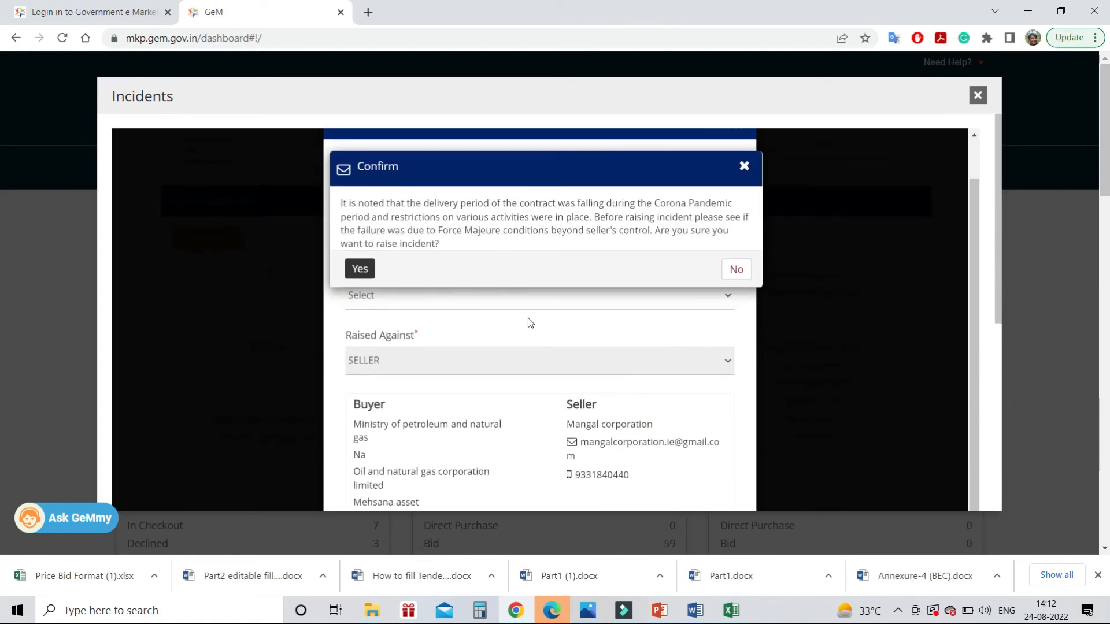
pyautogui.click(369, 269)
# Replace the prefilled incident description with "Delay in Delivery . Supplier did not supply the materail"
pyautogui.scroll(-4, 510, 258)
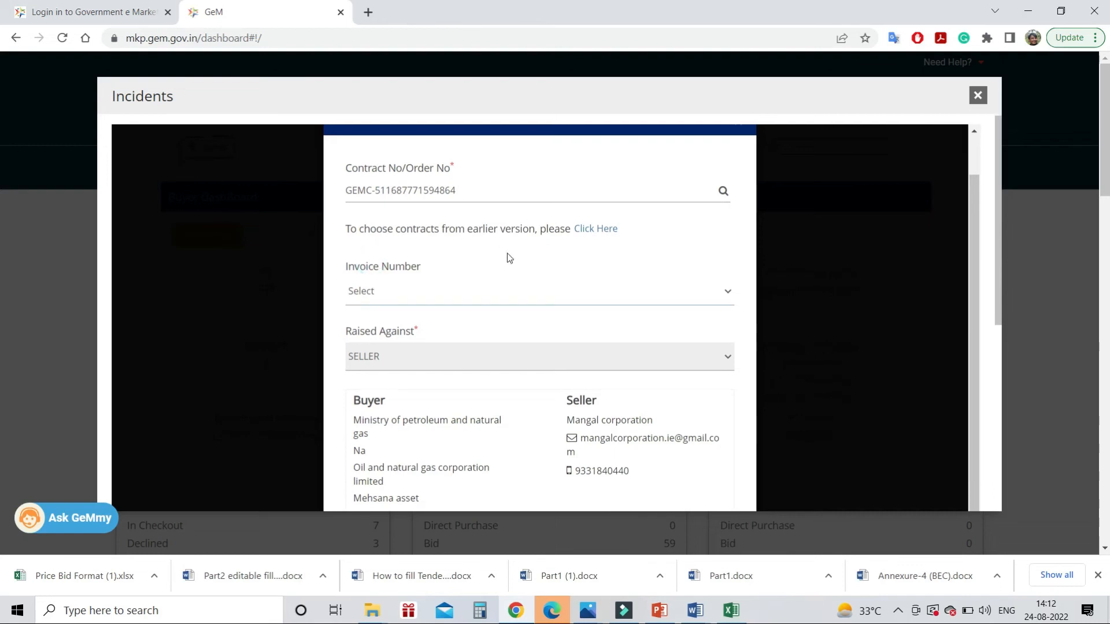
pyautogui.scroll(-2, 509, 258)
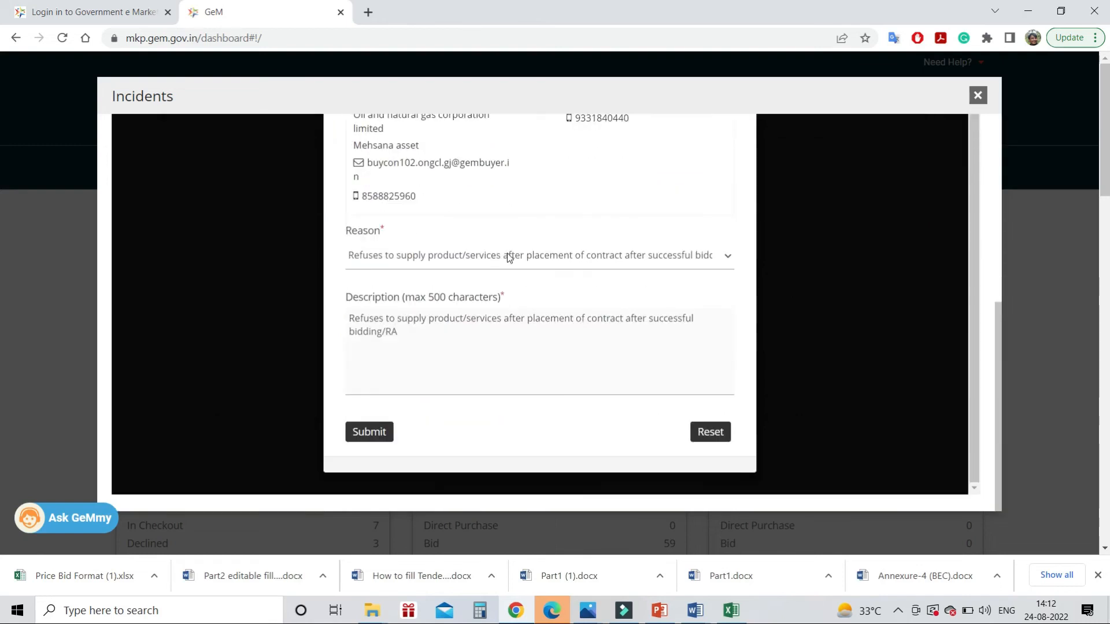
pyautogui.click(354, 319)
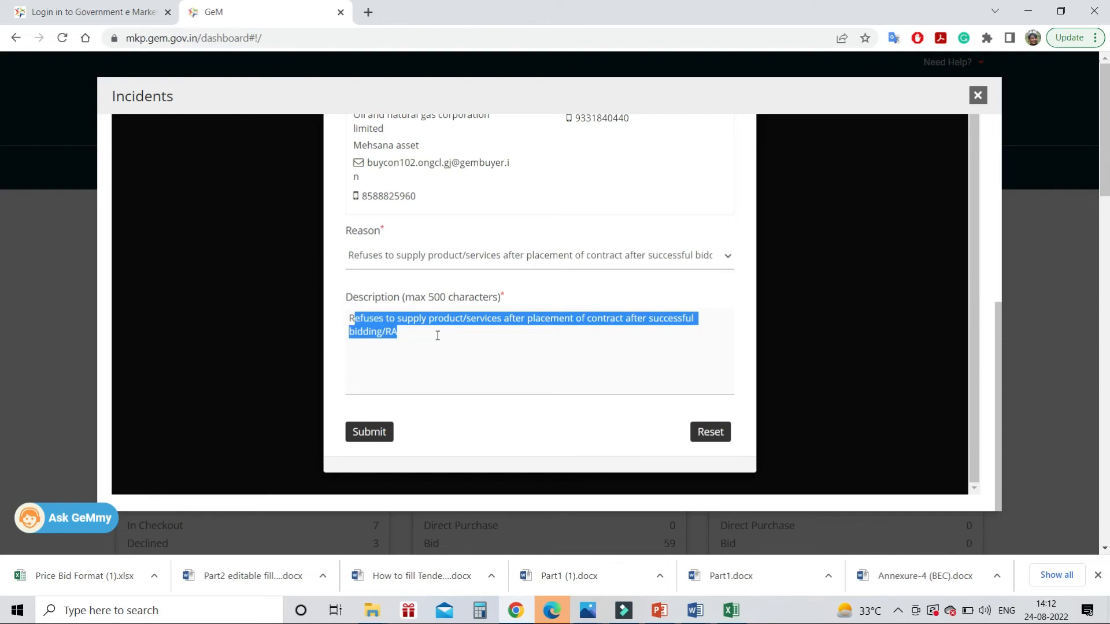
pyautogui.press('BackSpace')
pyautogui.press('BackSpace')
pyautogui.write('Delay ')
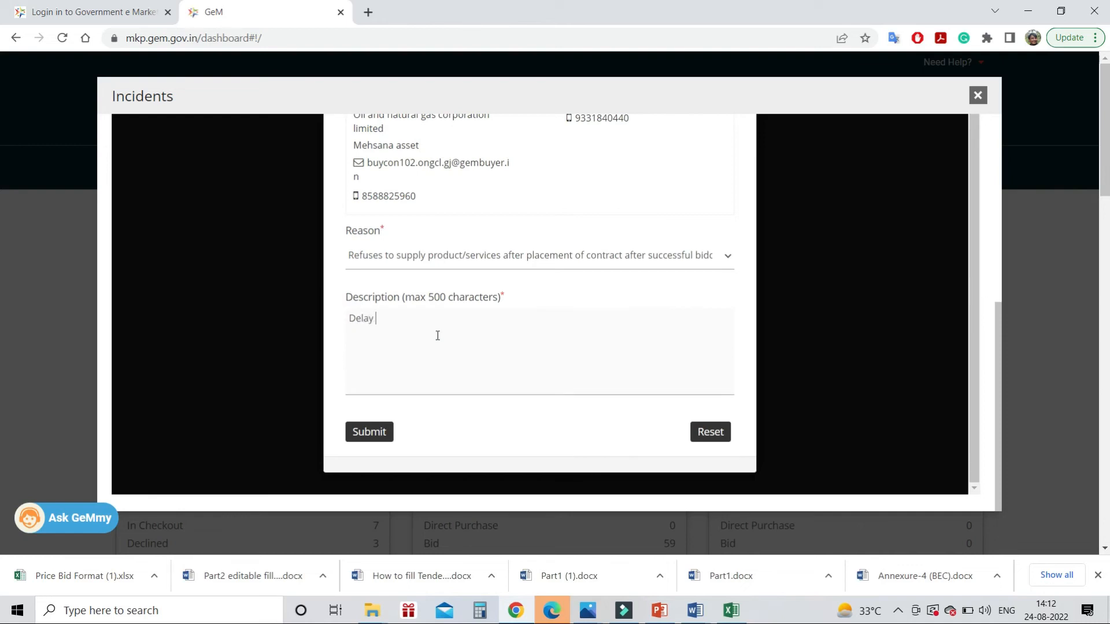
pyautogui.write('in Delivery . Supplier did n')
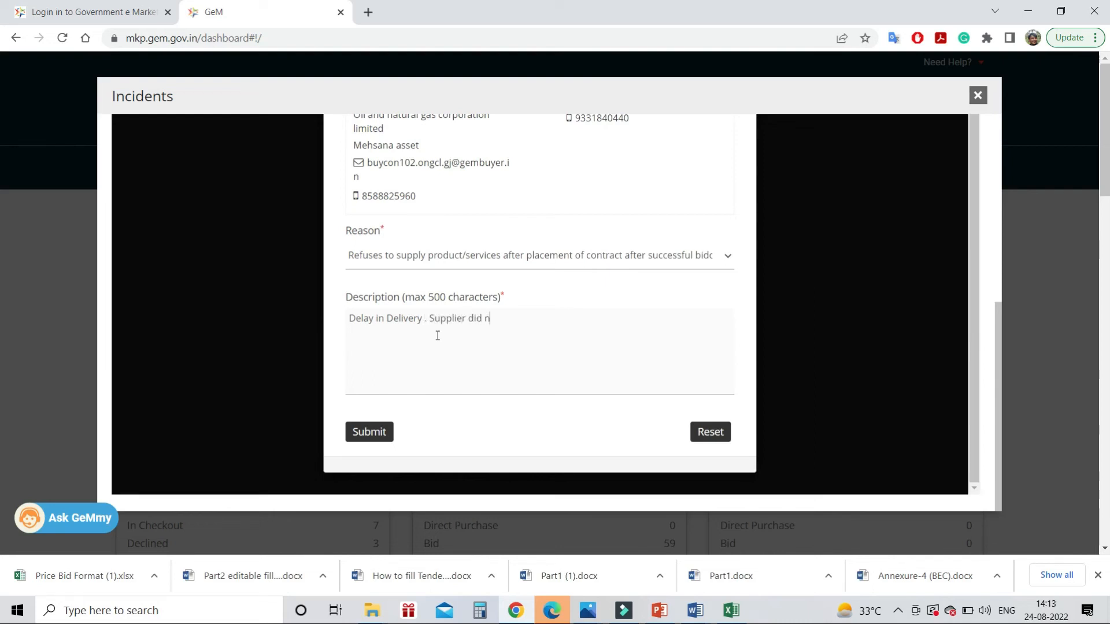
pyautogui.write('ot supply the materail')
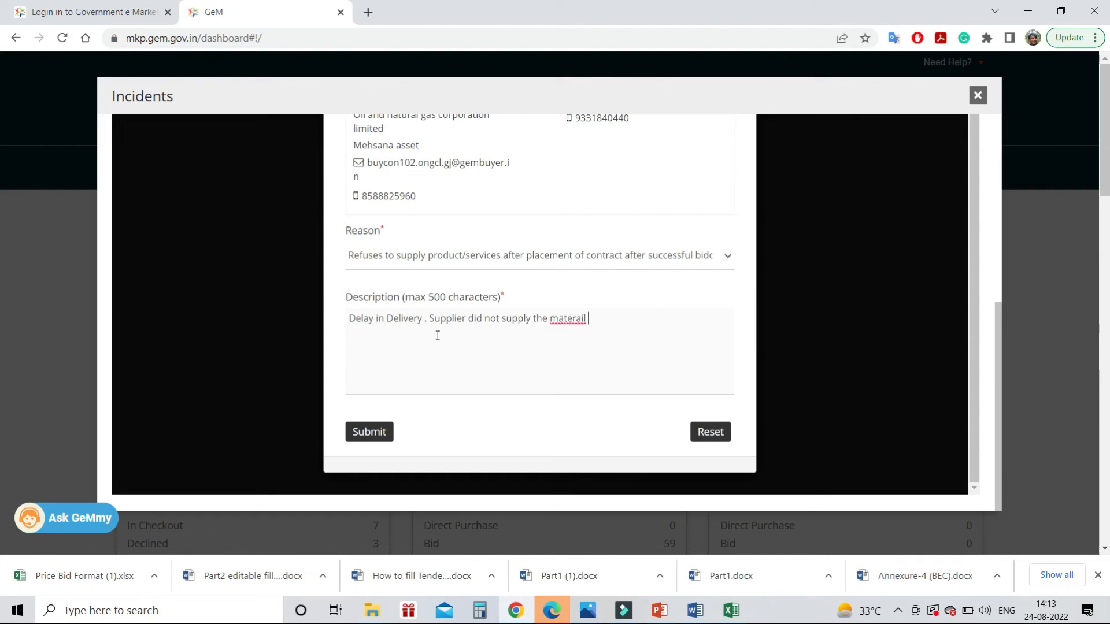
# Correct the description's last word to "material" and continue with "within contractual date ."
pyautogui.press('BackSpace')
pyautogui.press('BackSpace')
pyautogui.press('BackSpace')
pyautogui.press('BackSpace')
pyautogui.write('ial within contractual date .')
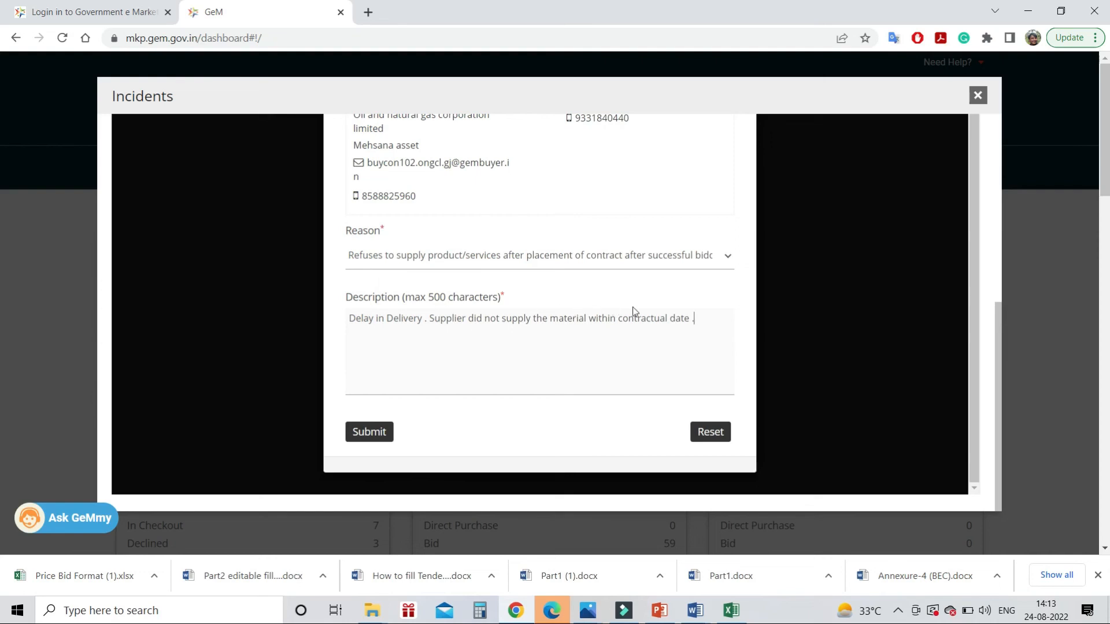
# Insert "delivery" before "date" in the description, then submit the incident and acknowledge the resulting dialog
pyautogui.click(669, 317)
pyautogui.write('delivery')
pyautogui.click(358, 430)
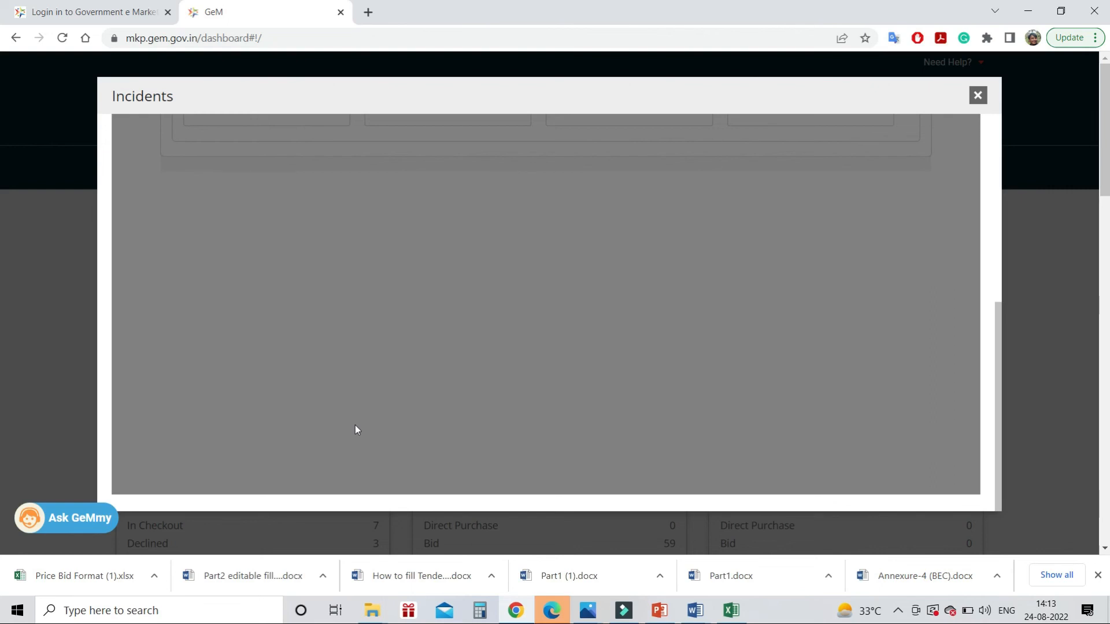
pyautogui.moveTo(1000, 329); pyautogui.dragTo(994, 123)
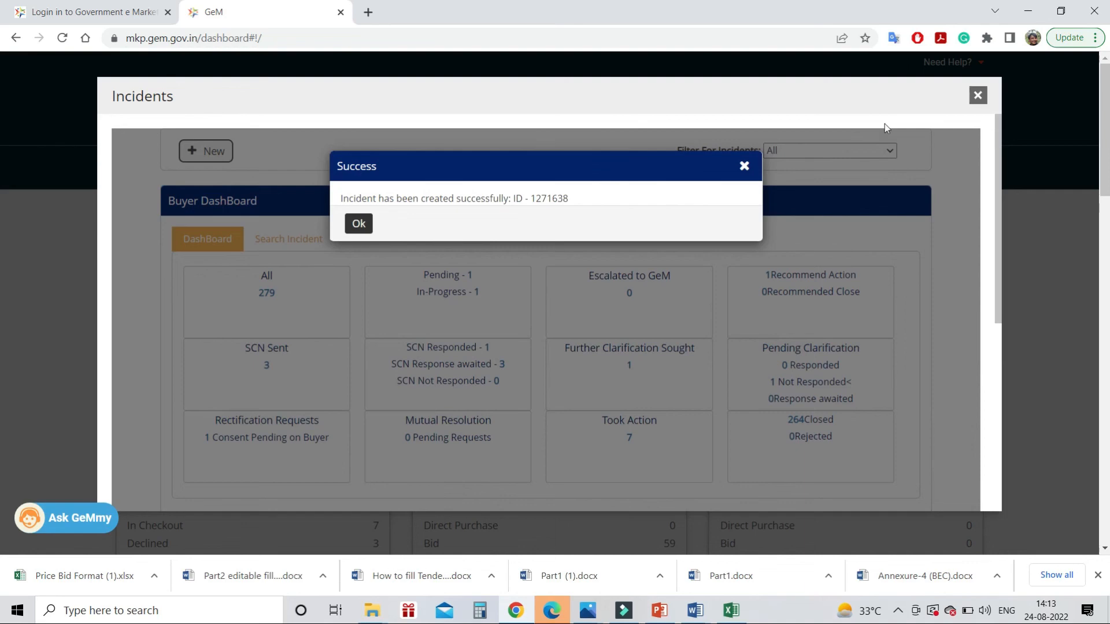
pyautogui.click(358, 224)
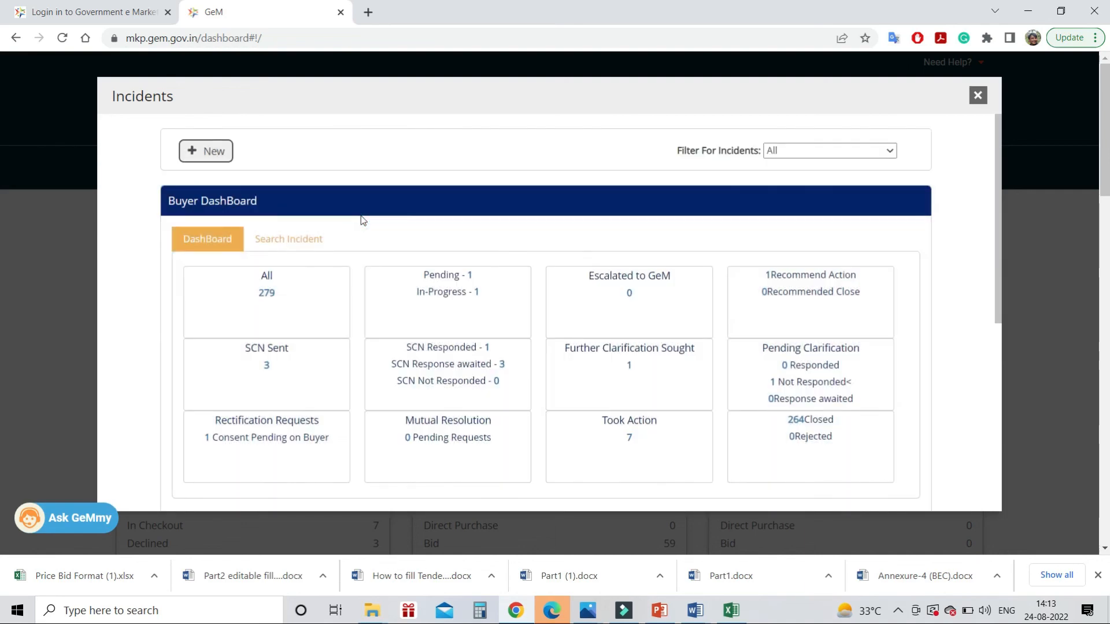
# Filter the buyer dashboard's incidents to Raised By Me
pyautogui.click(889, 149)
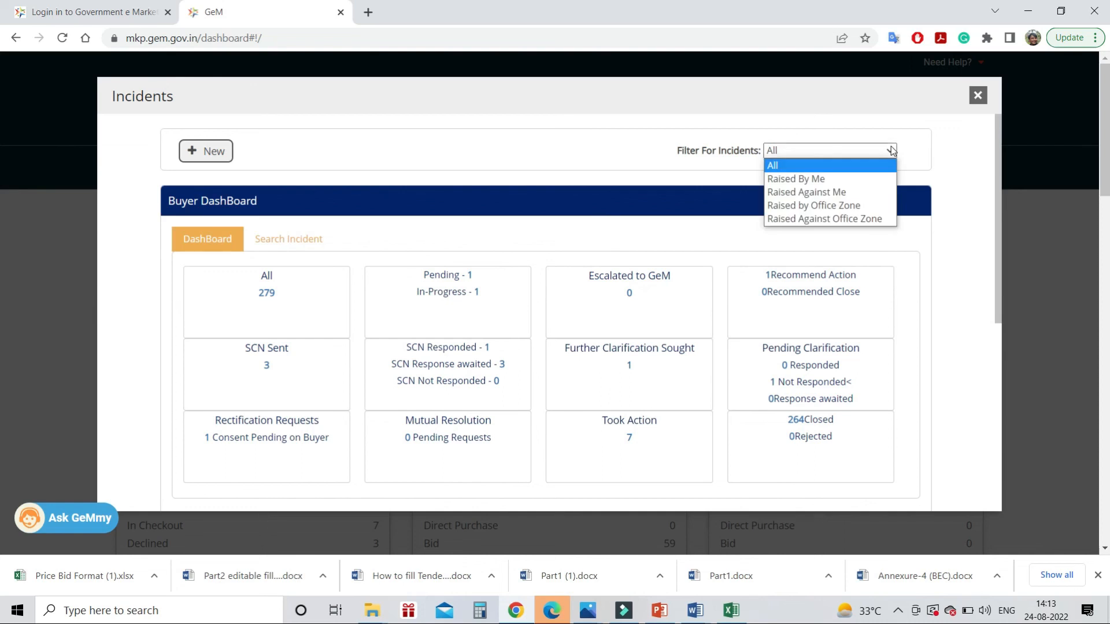
pyautogui.click(823, 179)
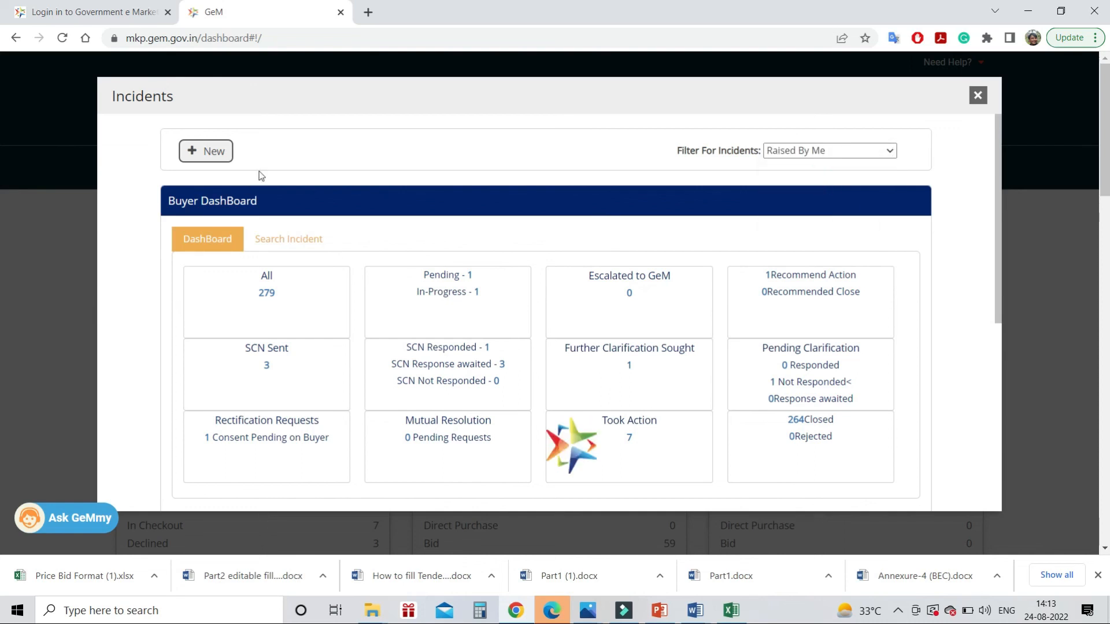